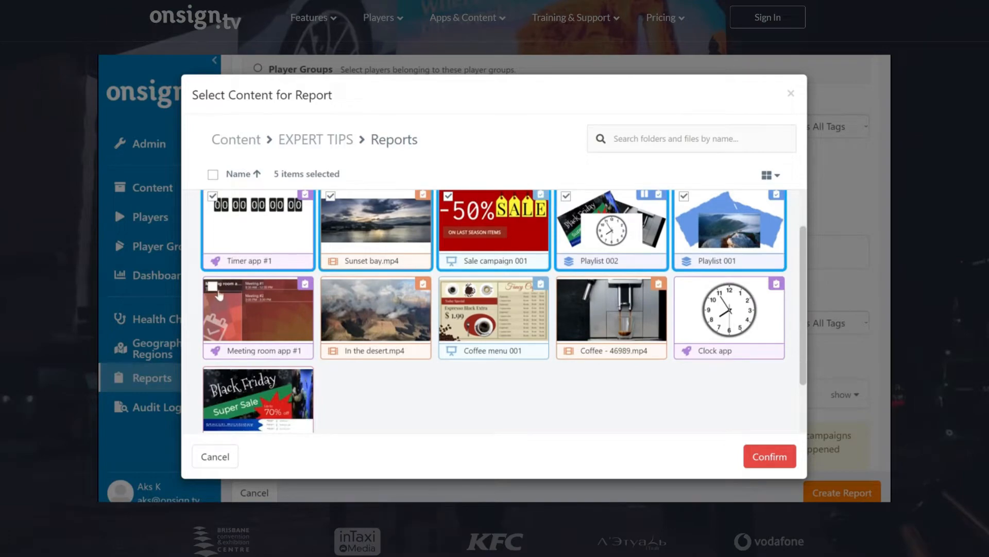
{"action": "scroll", "coordinate": [360, 309], "scroll_direction": "up", "scroll_amount": 1}
{"action": "left_click", "coordinate": [618, 145]}
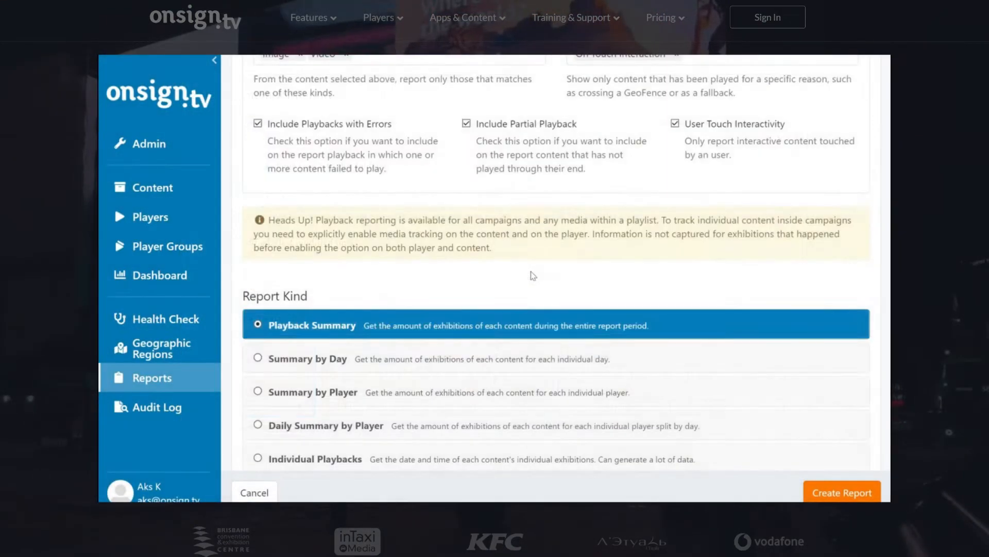
Try the Summary by Day, Summary by Player and Daily Summary by Player report kinds, ending with Individual Playbacks selected.
{"action": "scroll", "coordinate": [531, 271], "scroll_direction": "down", "scroll_amount": 1}
{"action": "scroll", "coordinate": [531, 270], "scroll_direction": "down", "scroll_amount": 1}
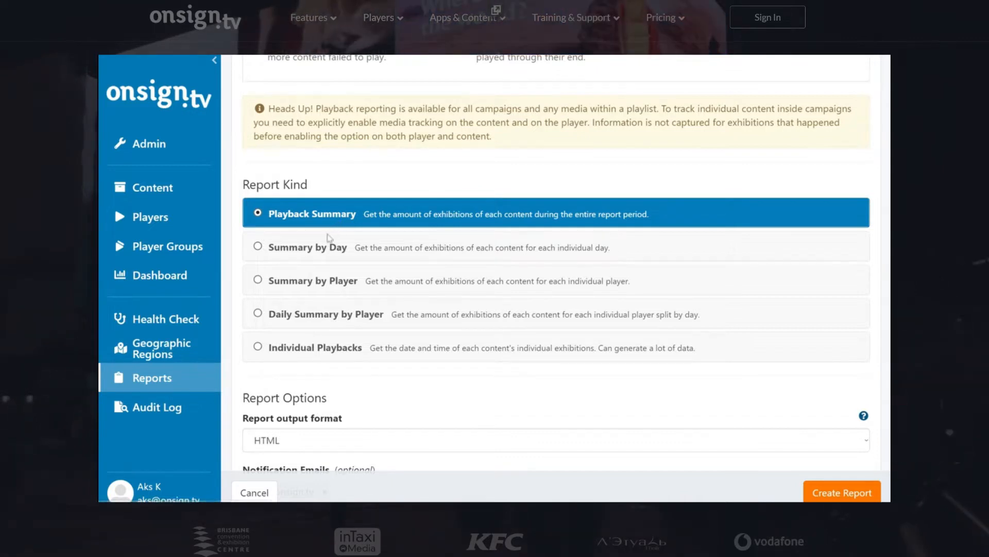
{"action": "left_click", "coordinate": [321, 252]}
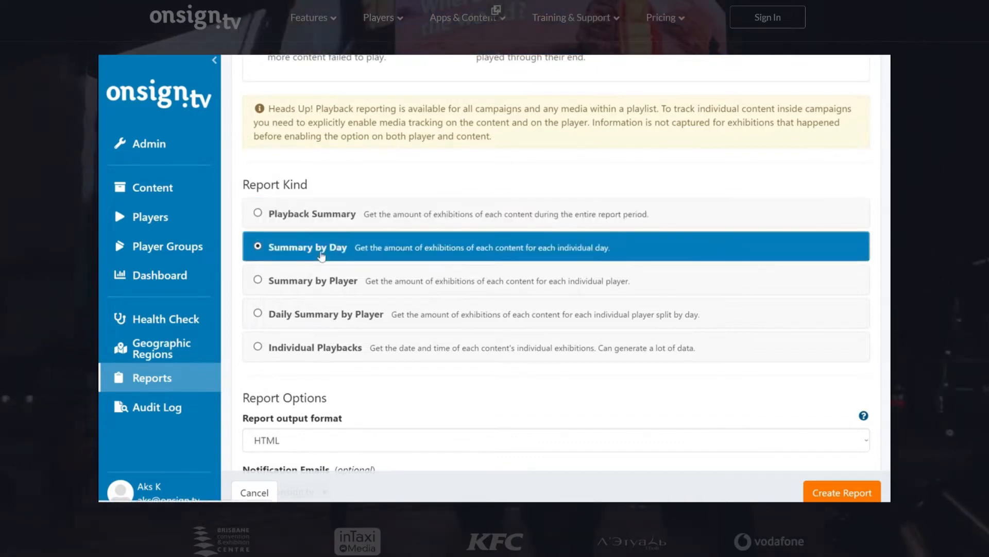
{"action": "left_click", "coordinate": [321, 279]}
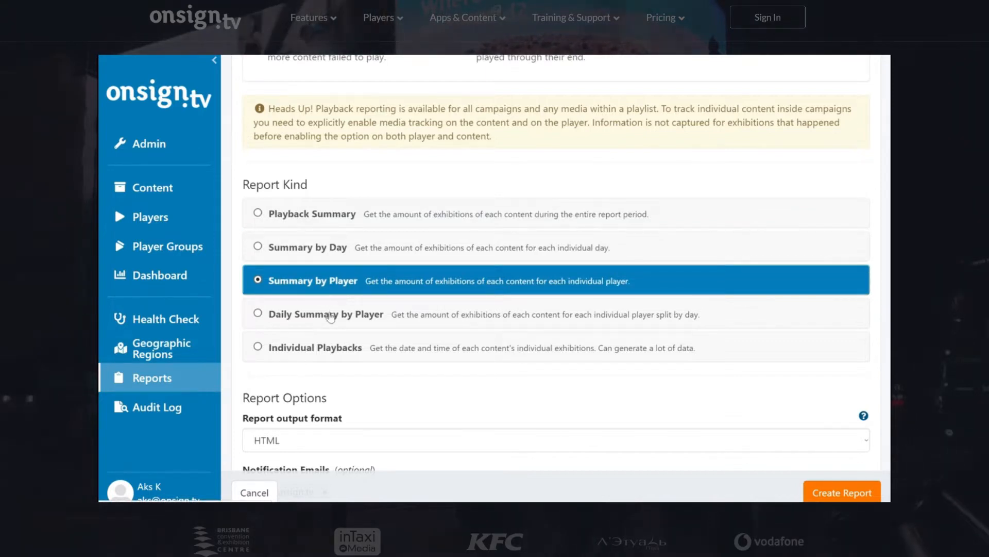
{"action": "left_click", "coordinate": [330, 317]}
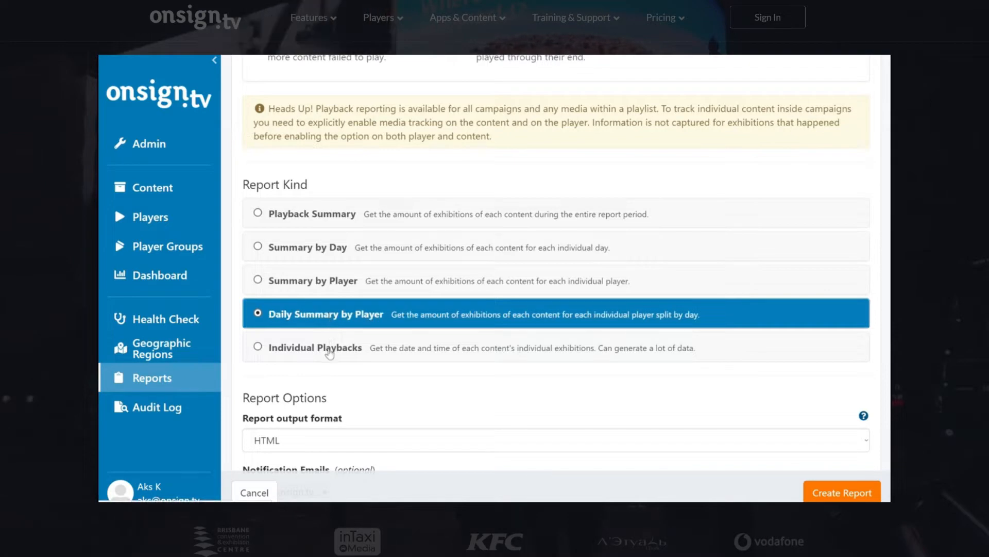
{"action": "left_click", "coordinate": [330, 352]}
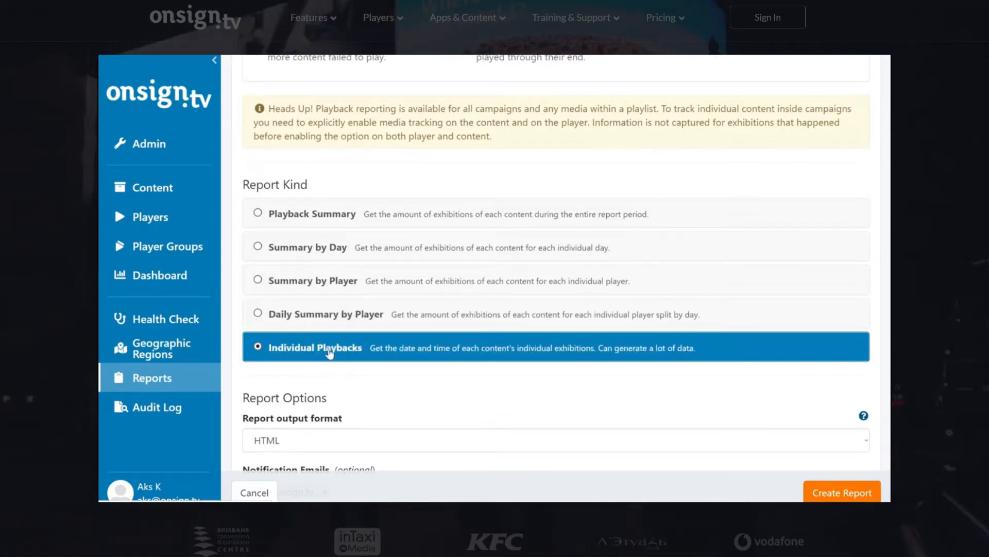
{"action": "scroll", "coordinate": [330, 352], "scroll_direction": "down", "scroll_amount": 2}
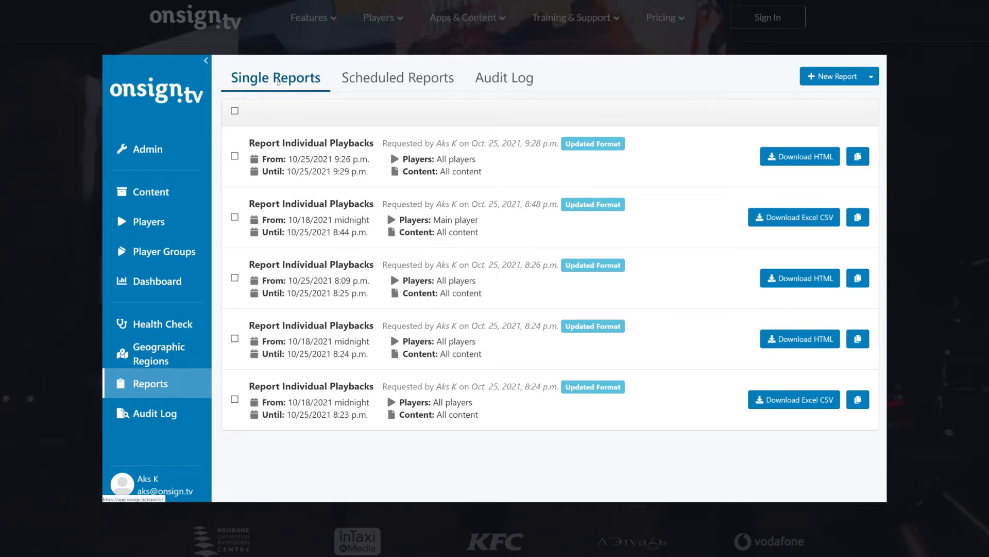
Go to the scheduled reports and start a new report in the Updated Format [Early Access].
{"action": "left_click", "coordinate": [410, 77]}
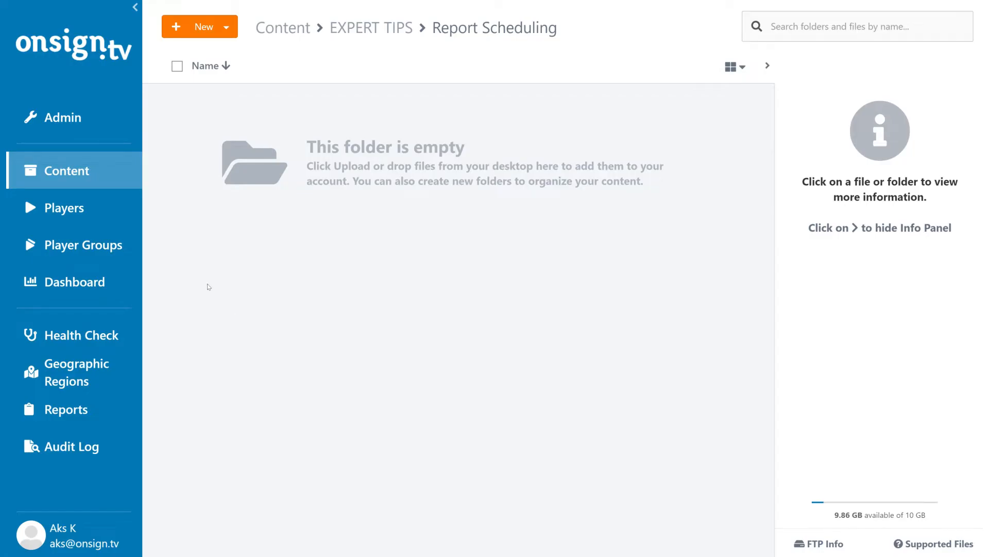
{"action": "left_click", "coordinate": [64, 418]}
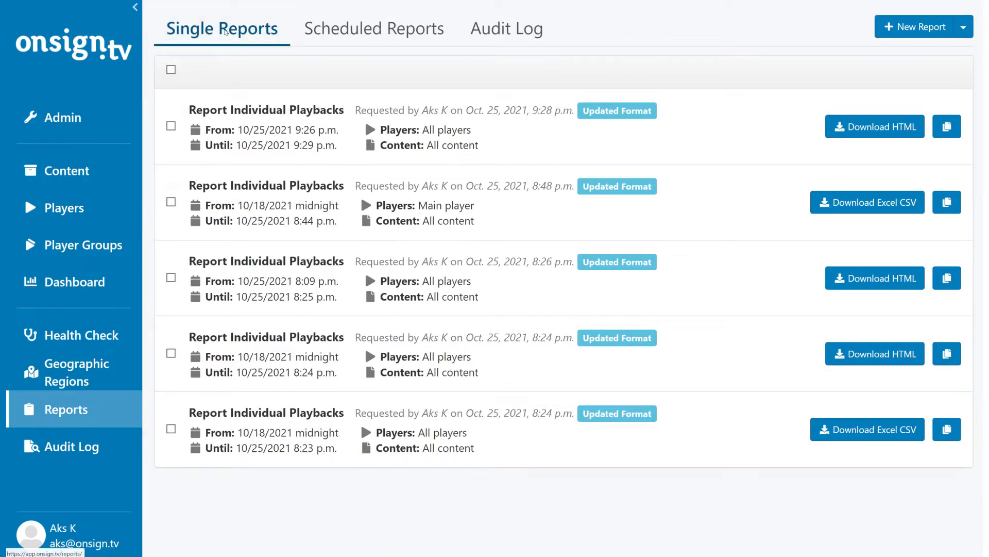
{"action": "left_click", "coordinate": [368, 29]}
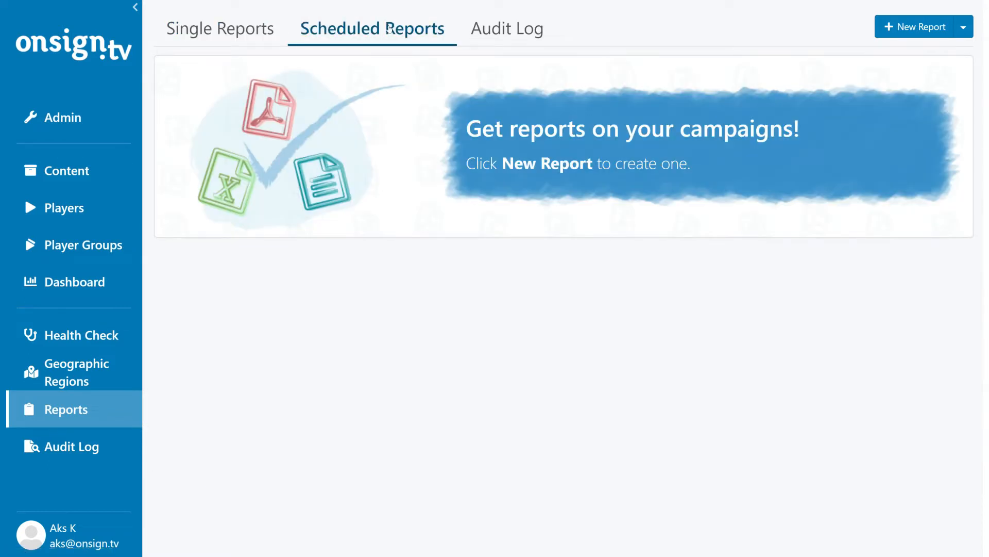
{"action": "left_click", "coordinate": [963, 27]}
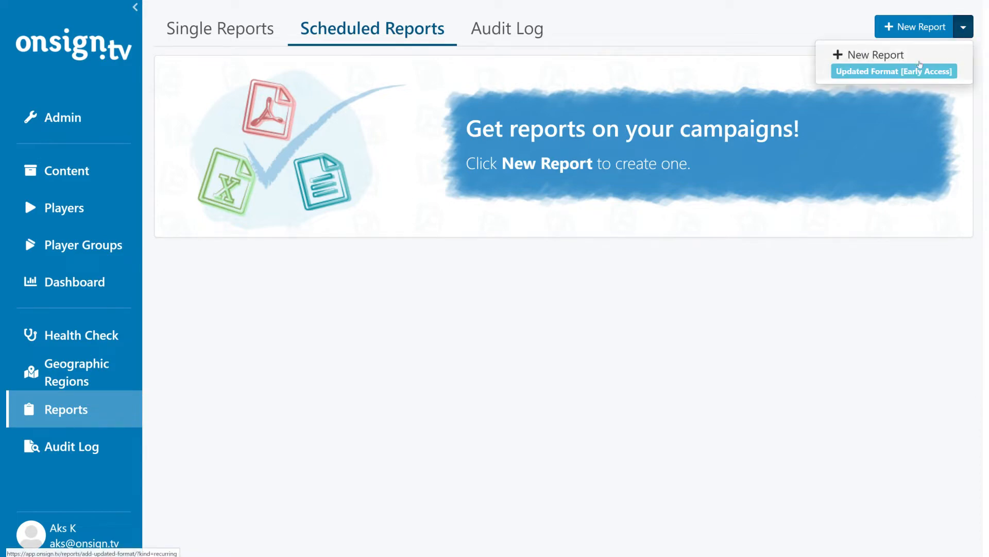
{"action": "left_click", "coordinate": [907, 70]}
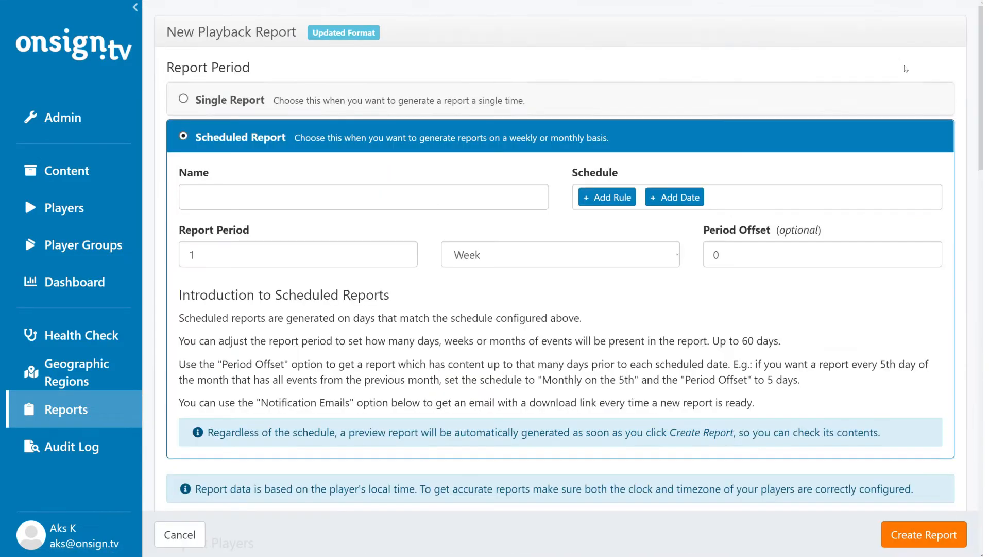
Name the scheduled report "Monthly Report - Storefront".
{"action": "left_click", "coordinate": [290, 199]}
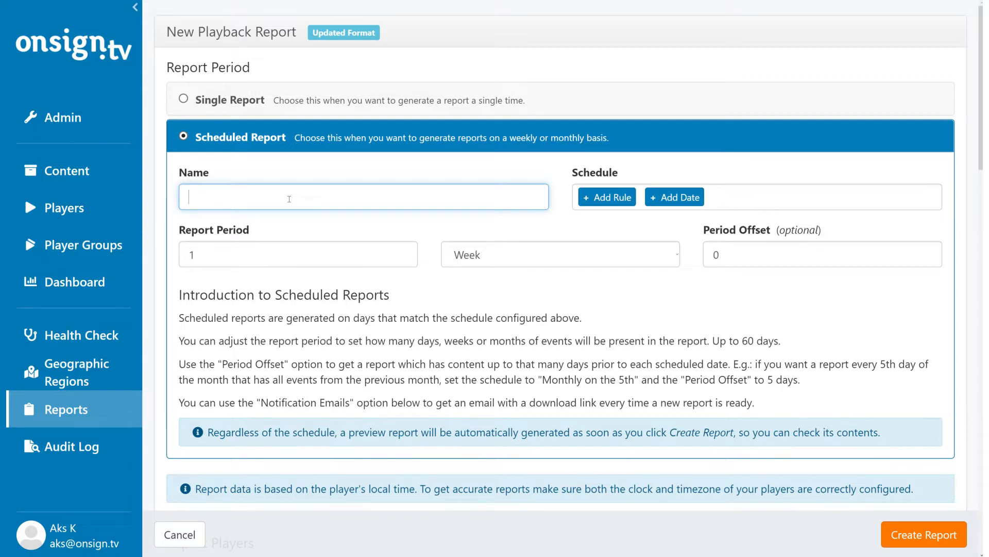
{"action": "type", "text": "Monthly "}
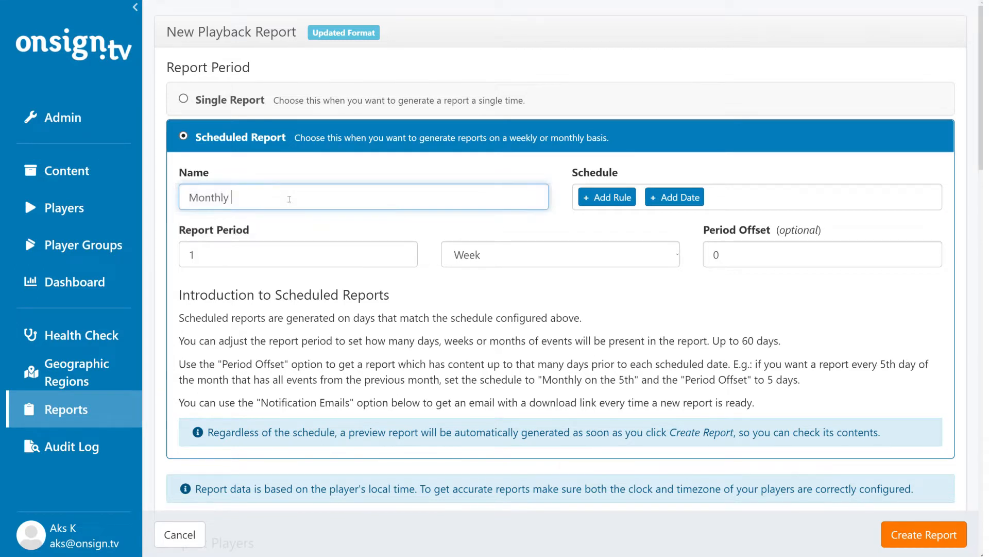
{"action": "type", "text": "Report - Storefront"}
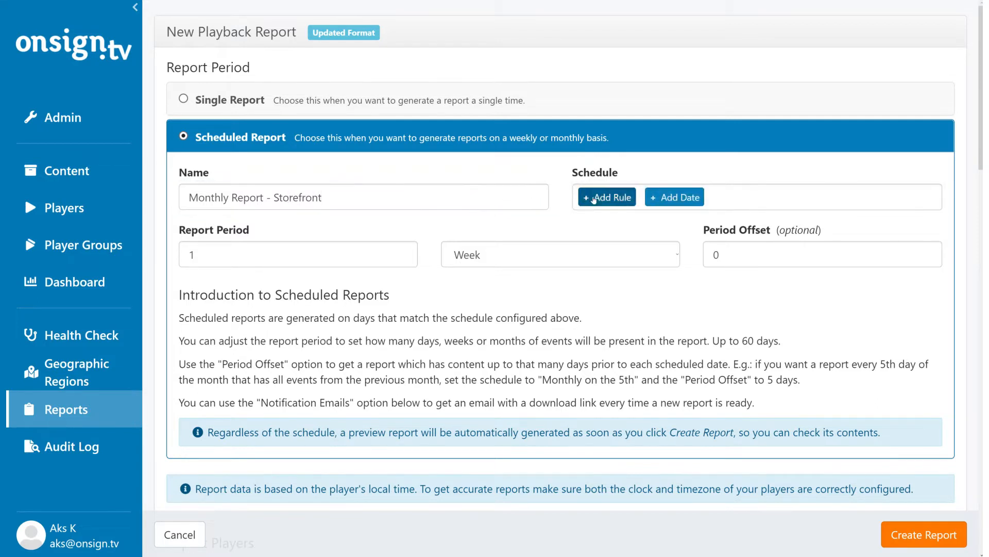
Add a schedule rule with monthly frequency that runs on the 5th of each month.
{"action": "left_click", "coordinate": [607, 201]}
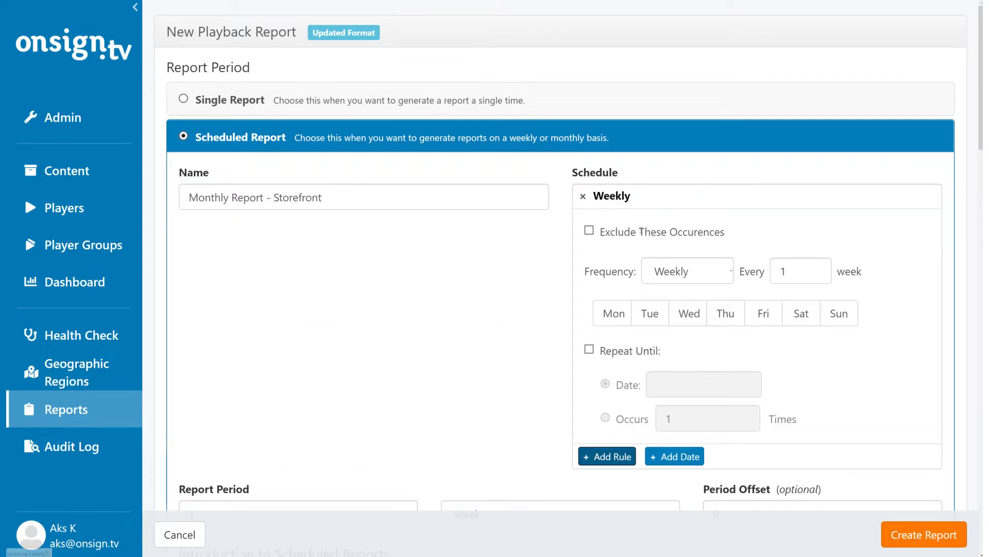
{"action": "left_click", "coordinate": [703, 275]}
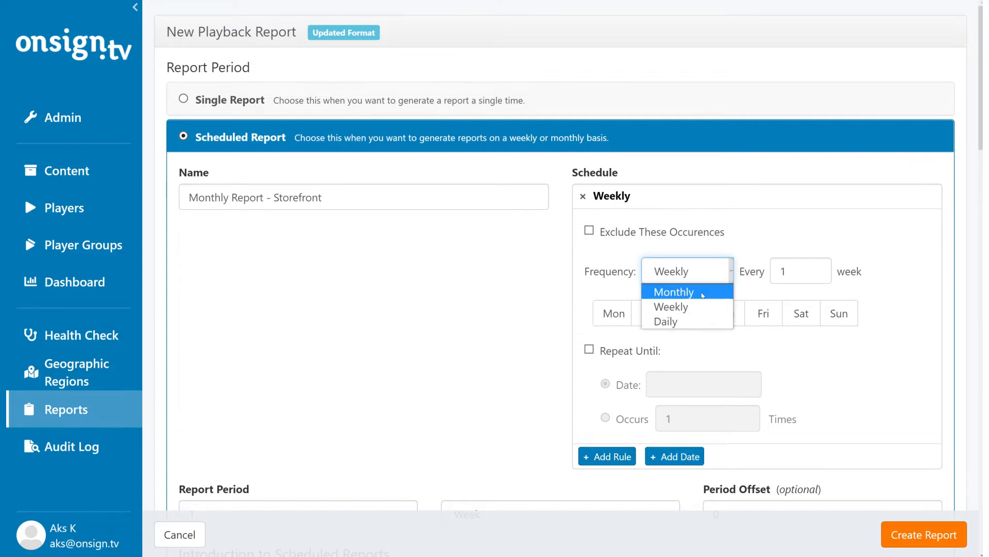
{"action": "left_click", "coordinate": [703, 291]}
{"action": "scroll", "coordinate": [703, 296], "scroll_direction": "down", "scroll_amount": 3}
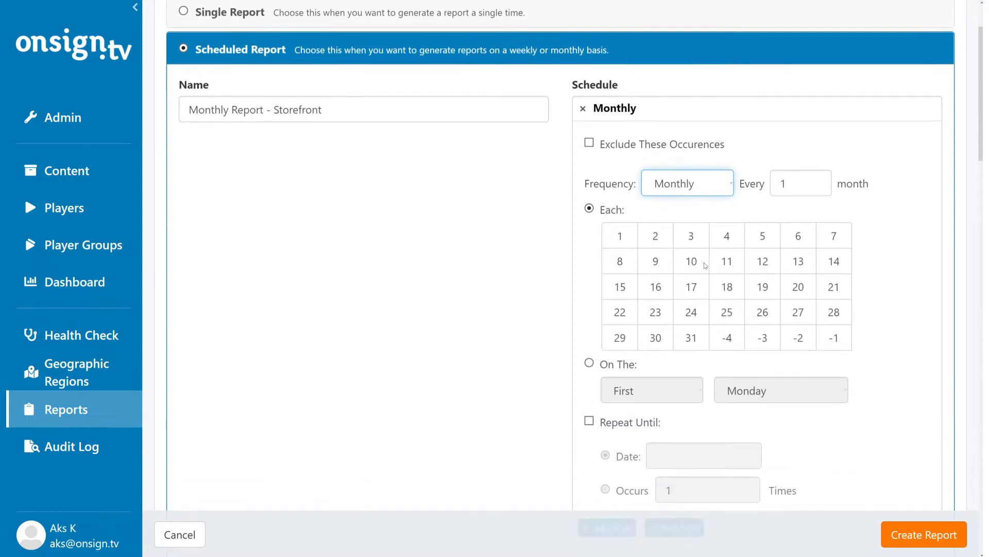
{"action": "left_click", "coordinate": [763, 194]}
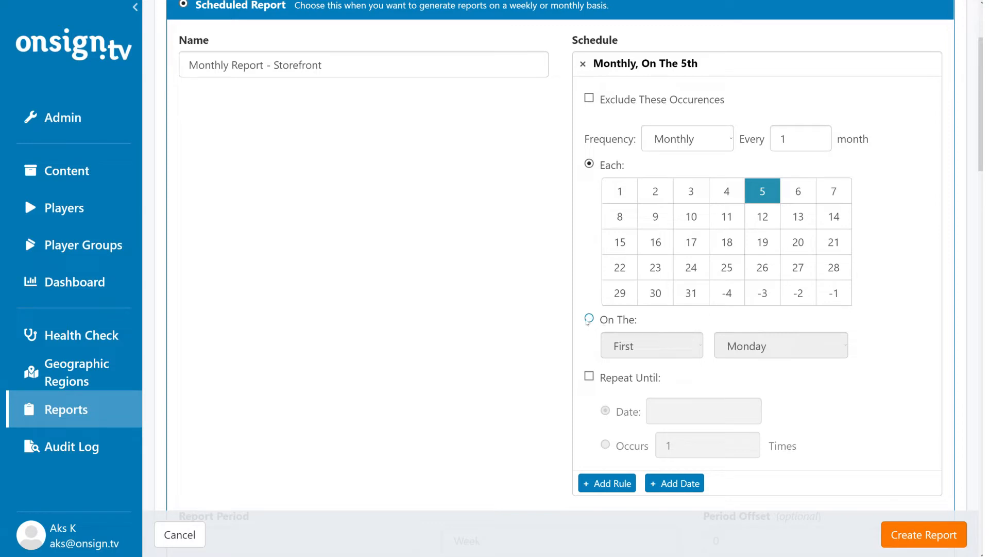
Try switching the monthly rule to the first Monday, viewing the available ordinal and weekday choices.
{"action": "left_click", "coordinate": [589, 319]}
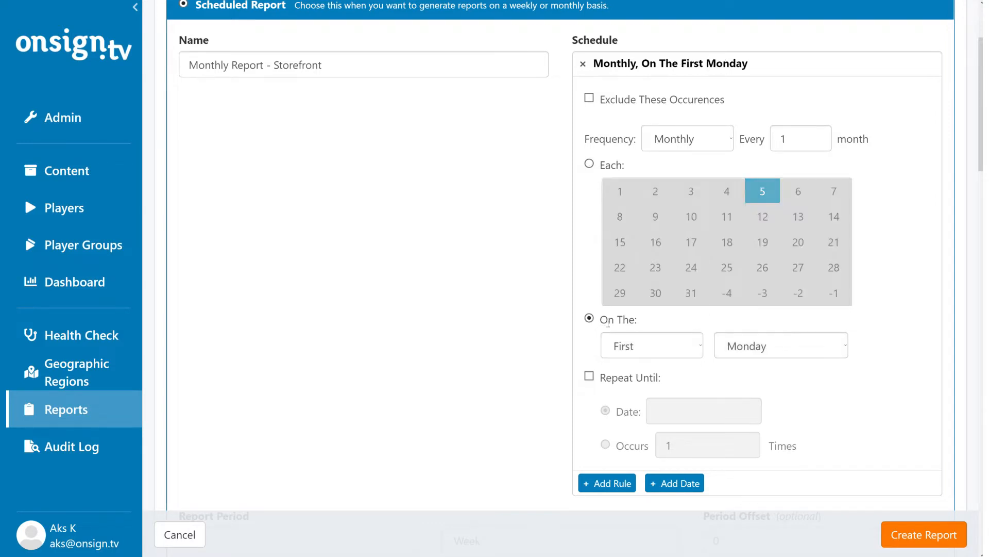
{"action": "left_click", "coordinate": [701, 346]}
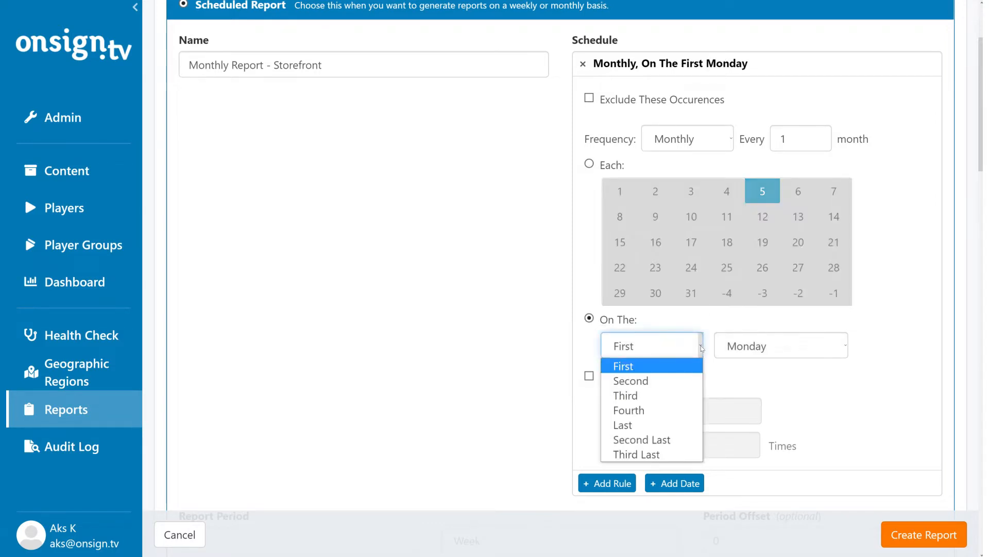
{"action": "left_click", "coordinate": [702, 348]}
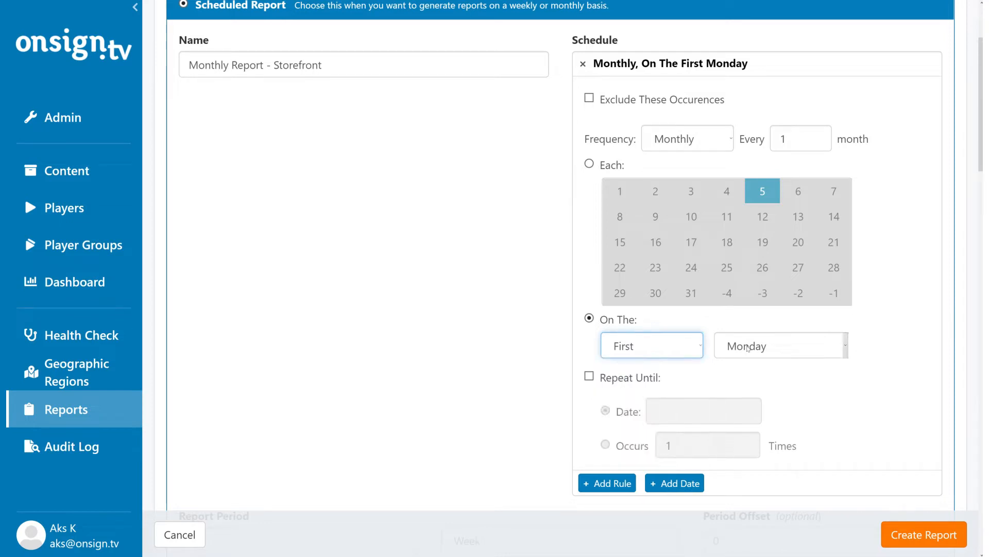
{"action": "left_click", "coordinate": [846, 349]}
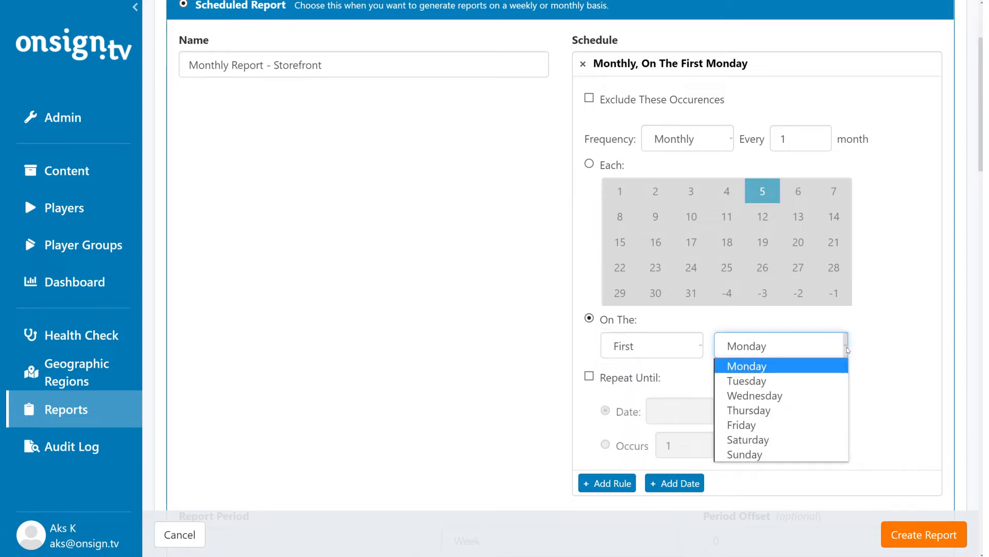
{"action": "left_click", "coordinate": [847, 349]}
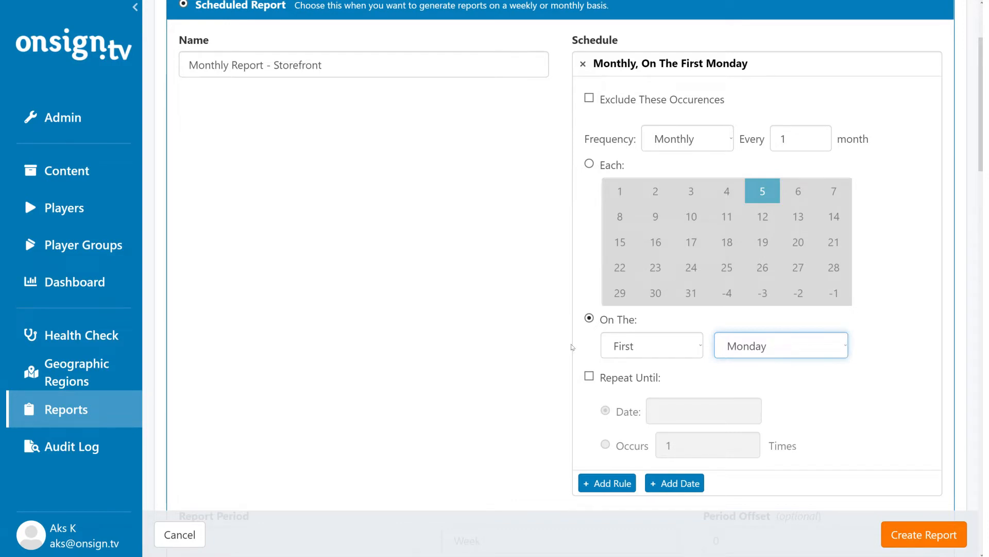
Limit the monthly rule to repeat until the date 2021-12-31.
{"action": "left_click", "coordinate": [590, 378]}
{"action": "left_click", "coordinate": [680, 410]}
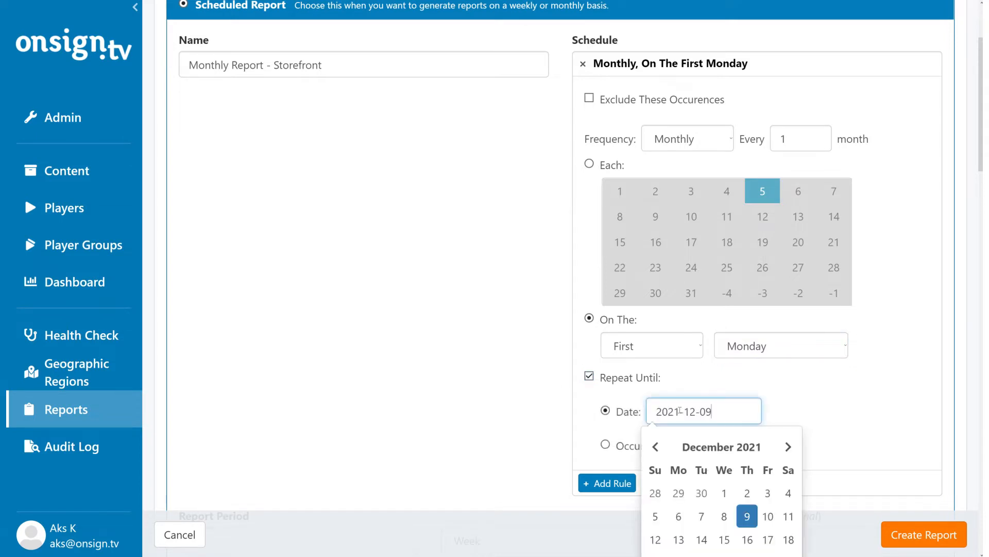
{"action": "scroll", "coordinate": [731, 515], "scroll_direction": "down", "scroll_amount": 3}
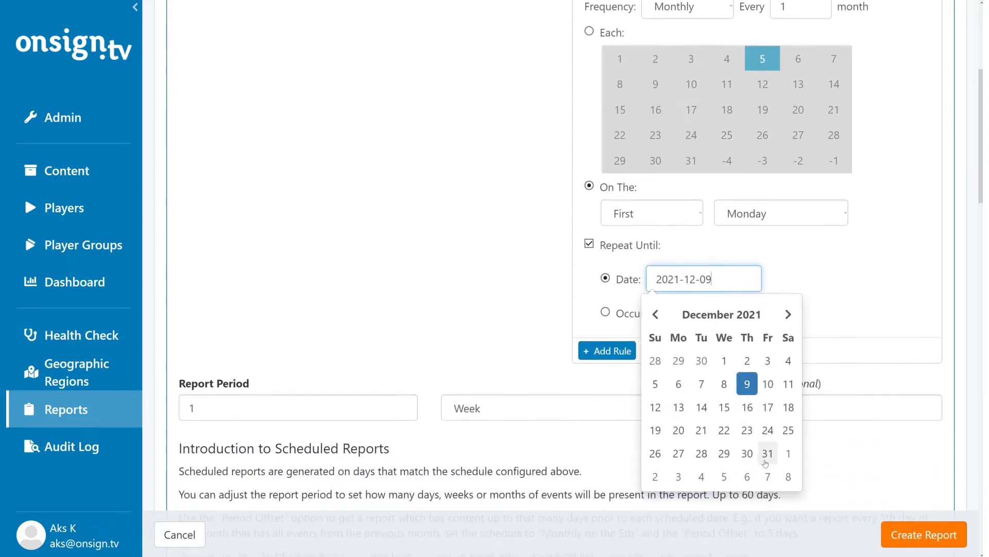
{"action": "left_click", "coordinate": [767, 455]}
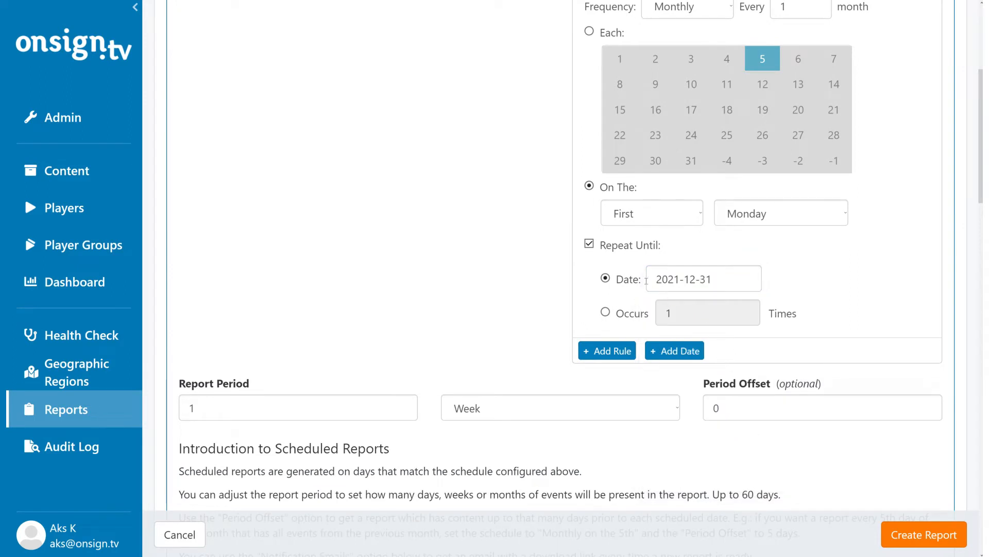
Make the rule's repetition end by number of occurrences instead, set to 5 times.
{"action": "left_click", "coordinate": [606, 314]}
{"action": "left_click", "coordinate": [675, 311]}
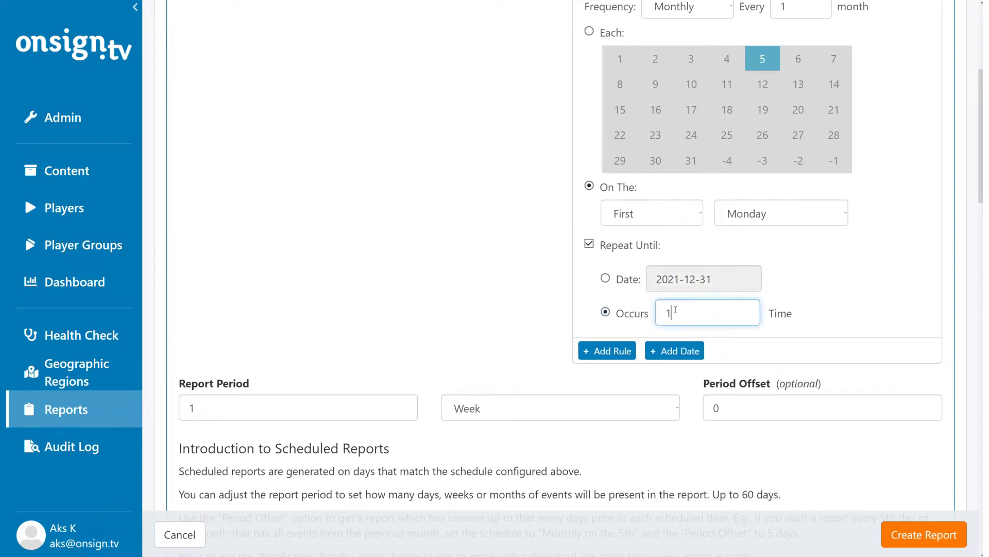
{"action": "key", "text": "BackSpace"}
{"action": "type", "text": "5"}
{"action": "left_click", "coordinate": [810, 305]}
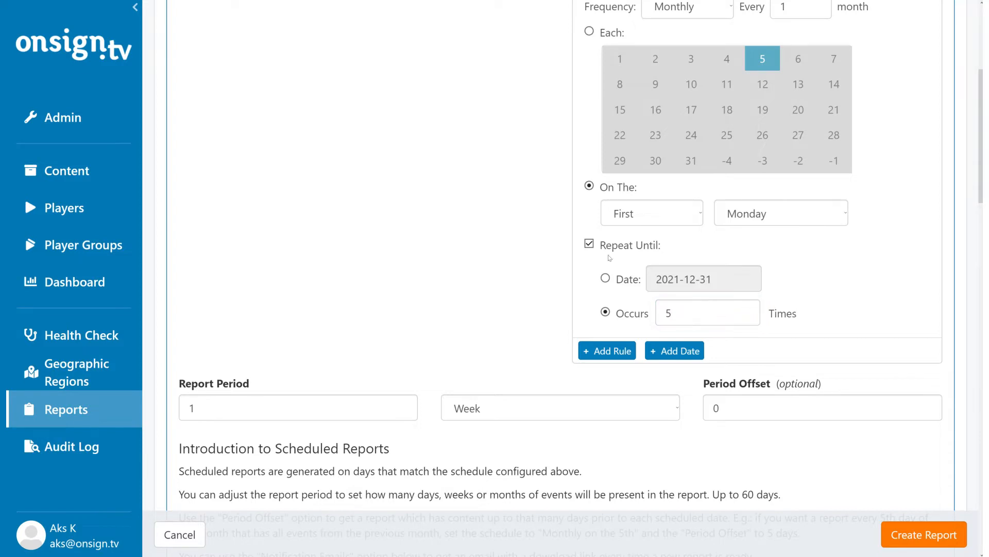
Turn off the repeat limit and return the monthly rule to the 5th of each month.
{"action": "left_click", "coordinate": [589, 243]}
{"action": "left_click", "coordinate": [589, 33]}
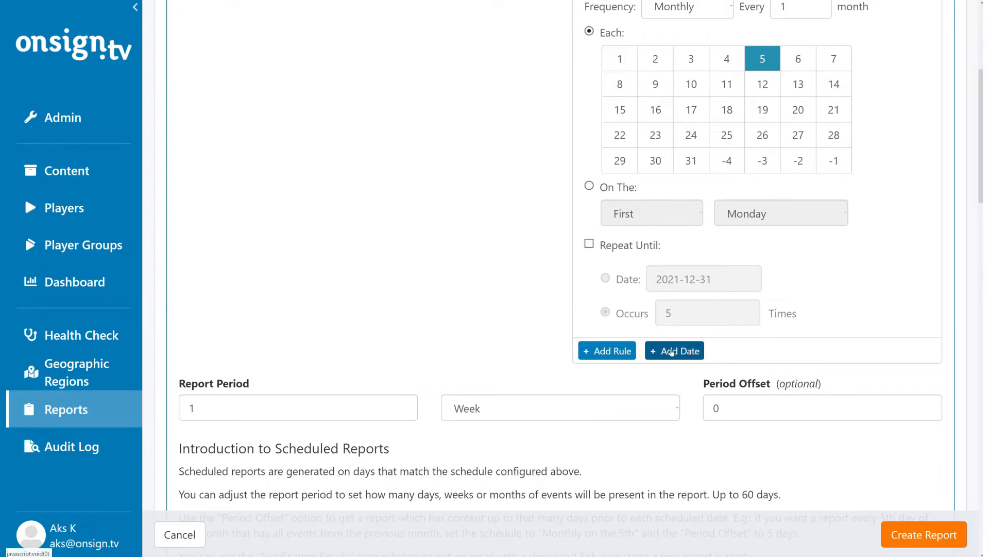
Add a specific date to the report schedule and set it to December 23, 2021.
{"action": "left_click", "coordinate": [672, 351]}
{"action": "scroll", "coordinate": [672, 348], "scroll_direction": "up", "scroll_amount": 3}
{"action": "scroll", "coordinate": [671, 348], "scroll_direction": "up", "scroll_amount": 1}
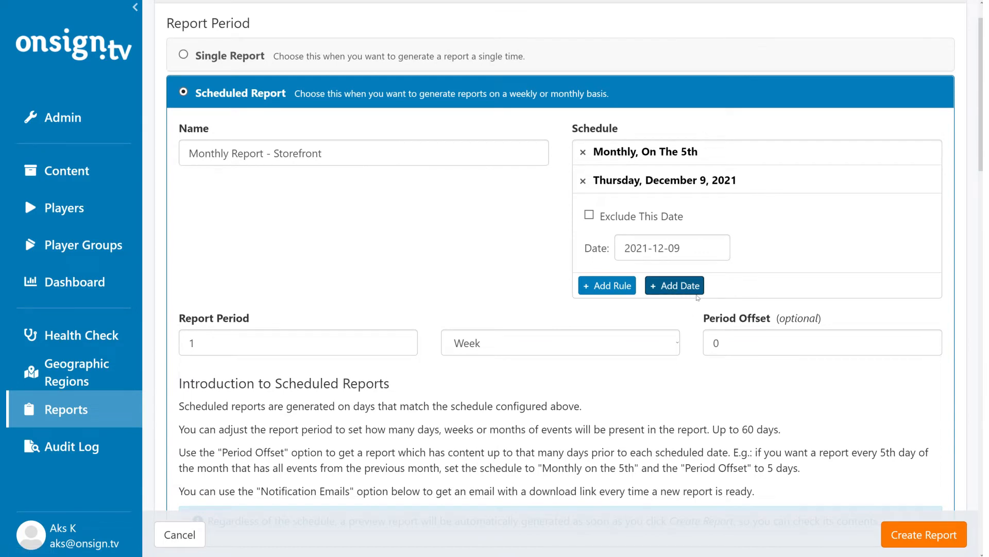
{"action": "left_click", "coordinate": [690, 249]}
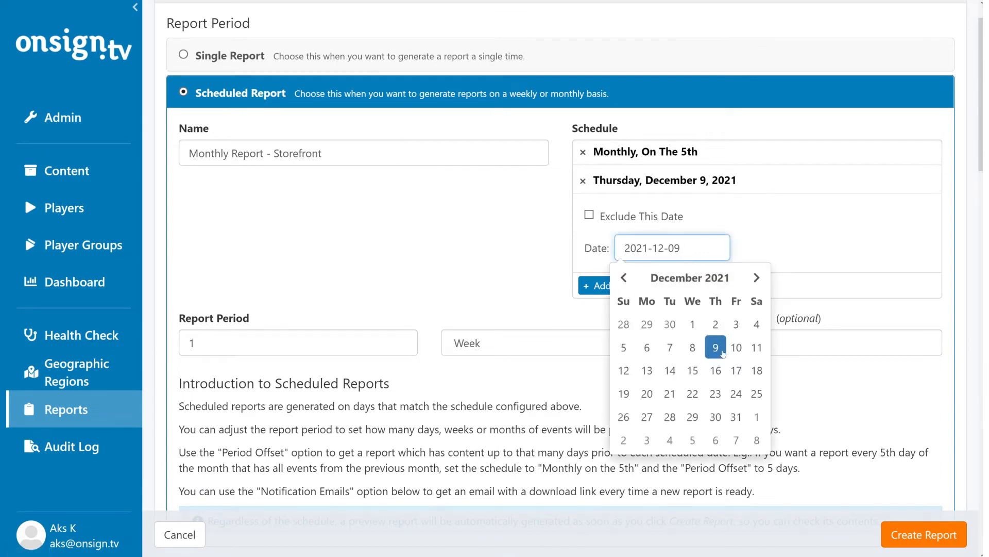
{"action": "left_click", "coordinate": [716, 393]}
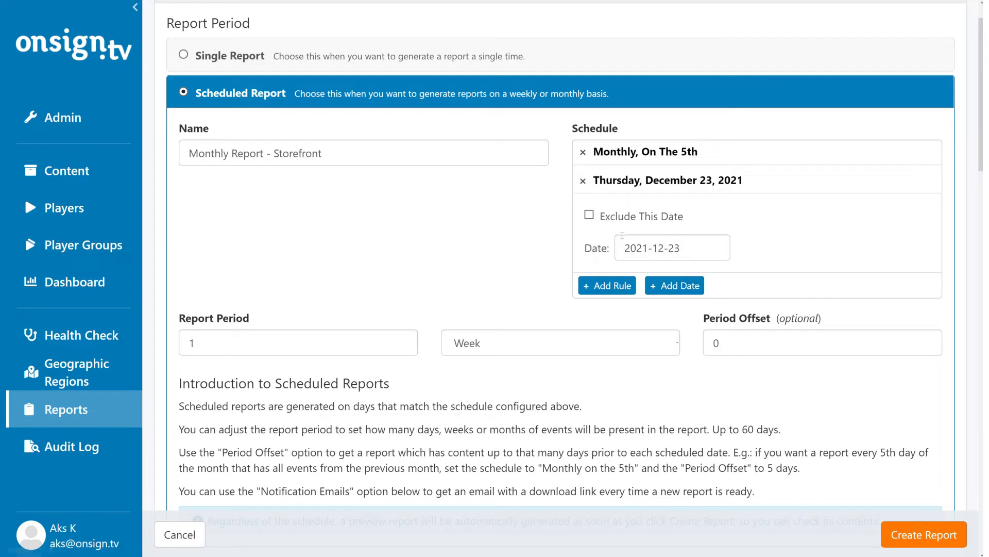
Add another specific date to the schedule, set it to December 25, 2021, and mark it as excluded.
{"action": "left_click", "coordinate": [675, 285]}
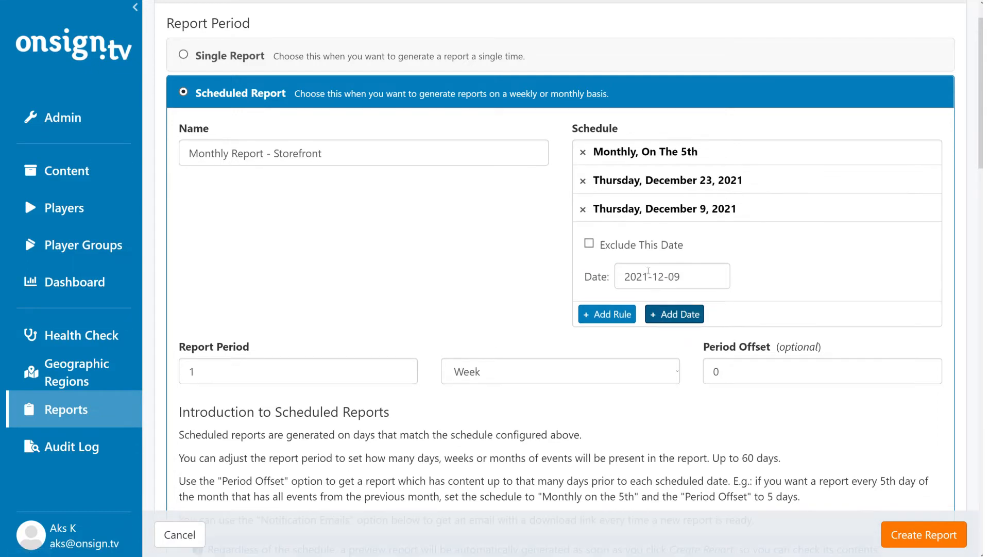
{"action": "left_click", "coordinate": [664, 277]}
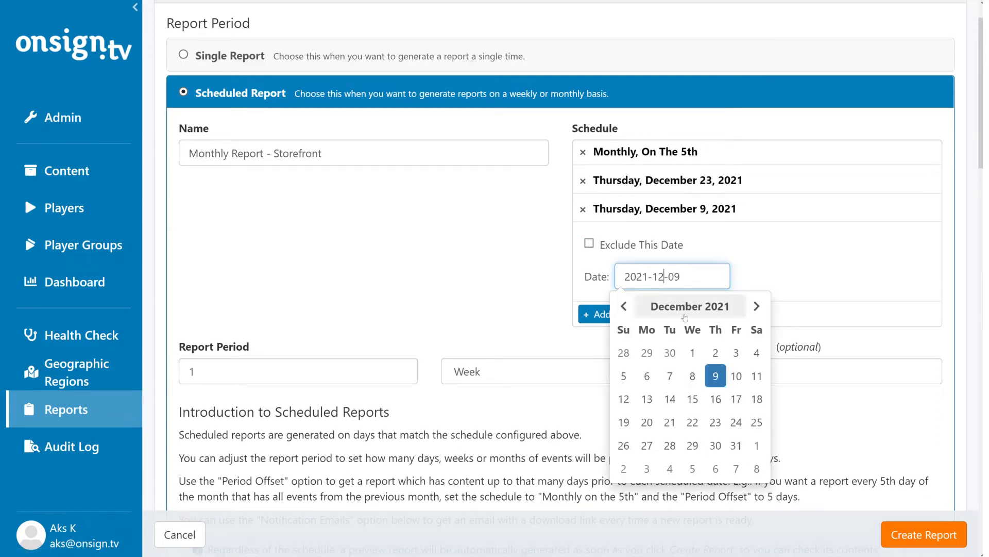
{"action": "left_click", "coordinate": [757, 422]}
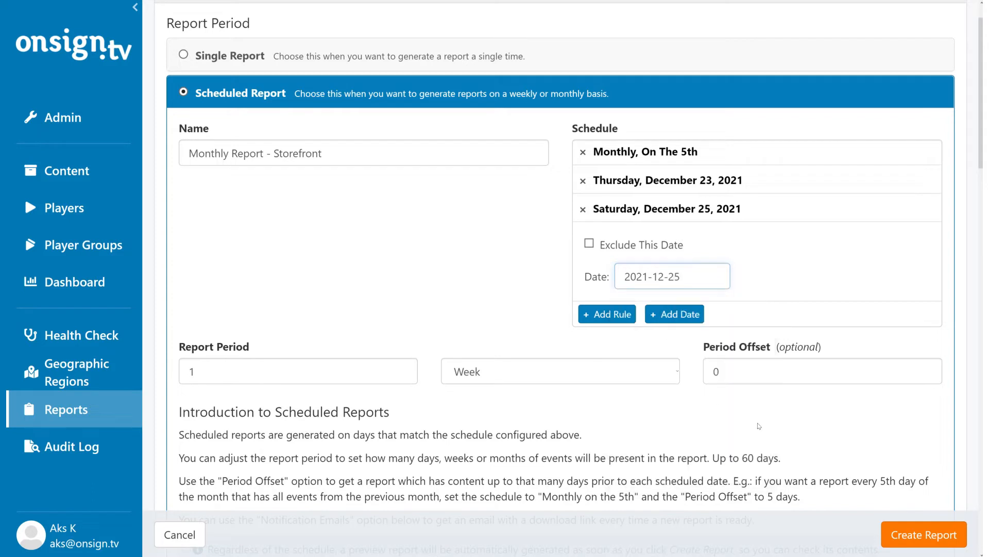
{"action": "left_click", "coordinate": [589, 243]}
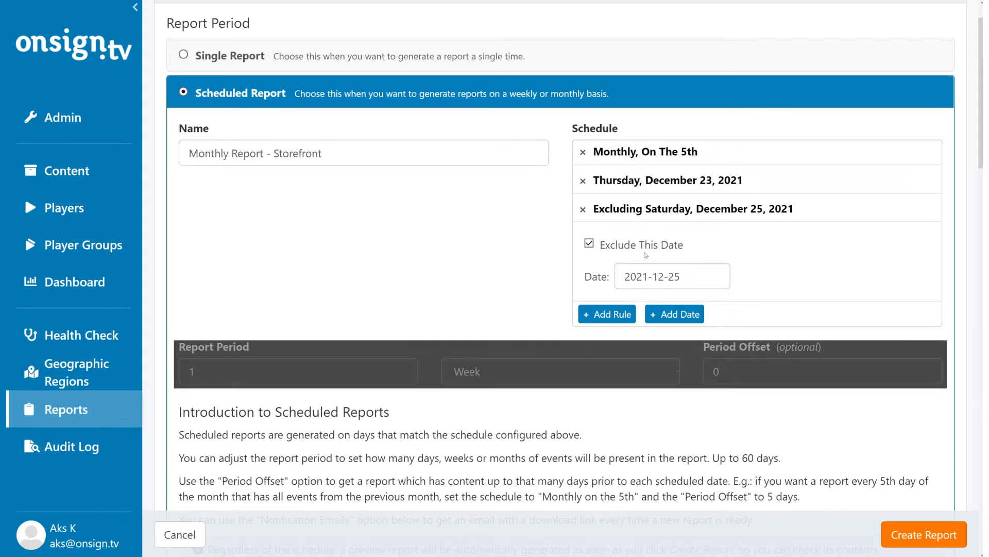
Set the report period to 1 month.
{"action": "scroll", "coordinate": [645, 255], "scroll_direction": "down", "scroll_amount": 1}
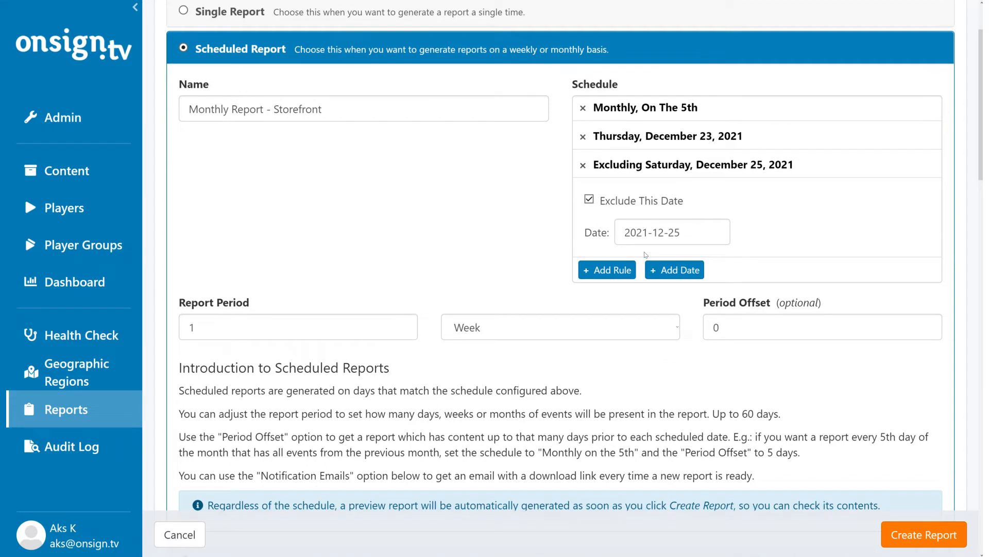
{"action": "left_click", "coordinate": [318, 322]}
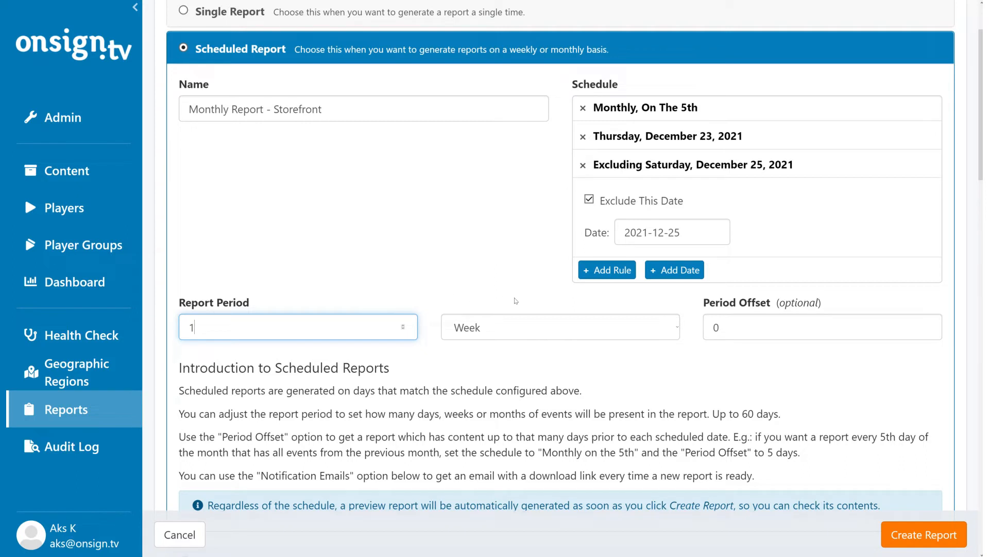
{"action": "left_click", "coordinate": [569, 326]}
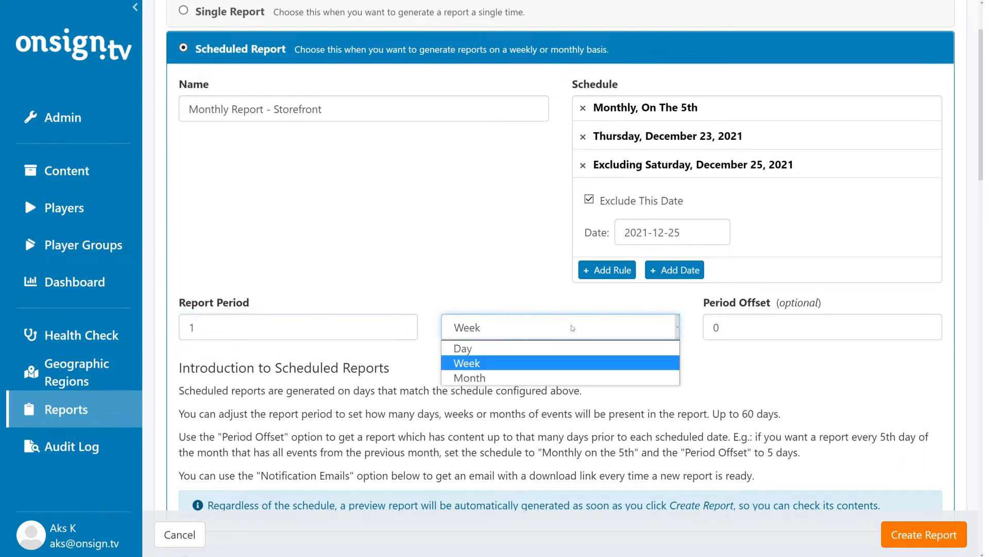
{"action": "left_click", "coordinate": [565, 380]}
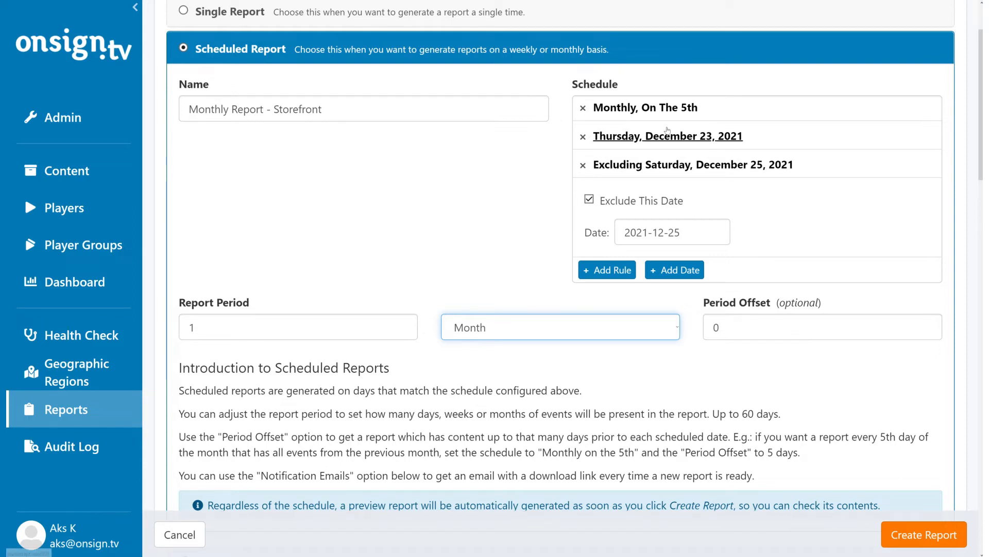
Review the monthly rule's day in the schedule and set the period offset to 5.
{"action": "left_click", "coordinate": [654, 109]}
{"action": "scroll", "coordinate": [794, 464], "scroll_direction": "down", "scroll_amount": 3}
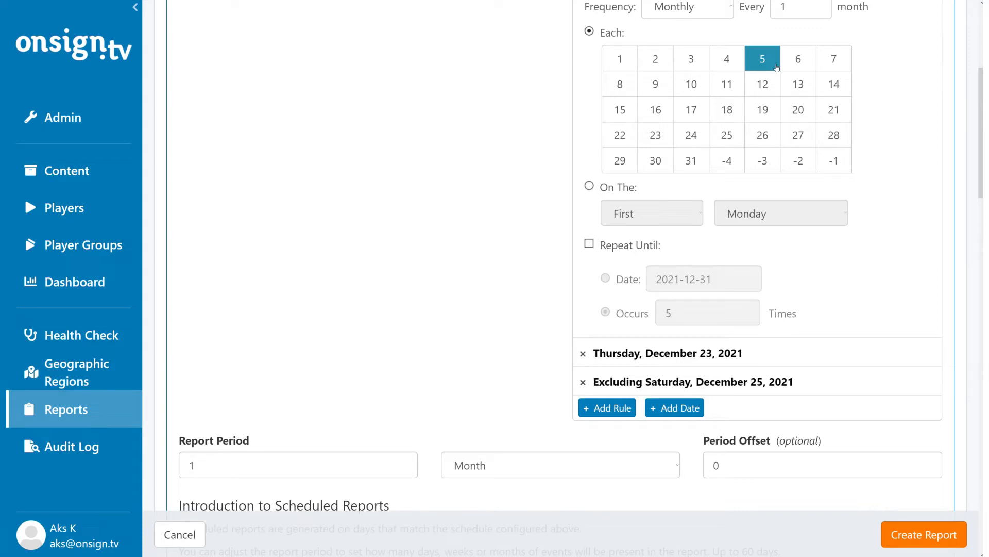
{"action": "left_click", "coordinate": [740, 467]}
{"action": "key", "text": "BackSpace"}
{"action": "type", "text": "5"}
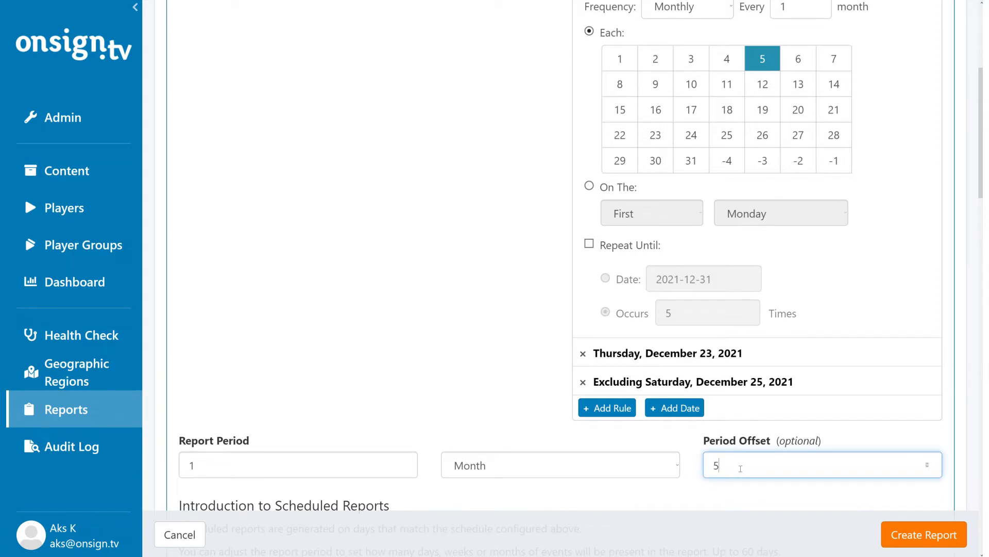
{"action": "left_click", "coordinate": [696, 440]}
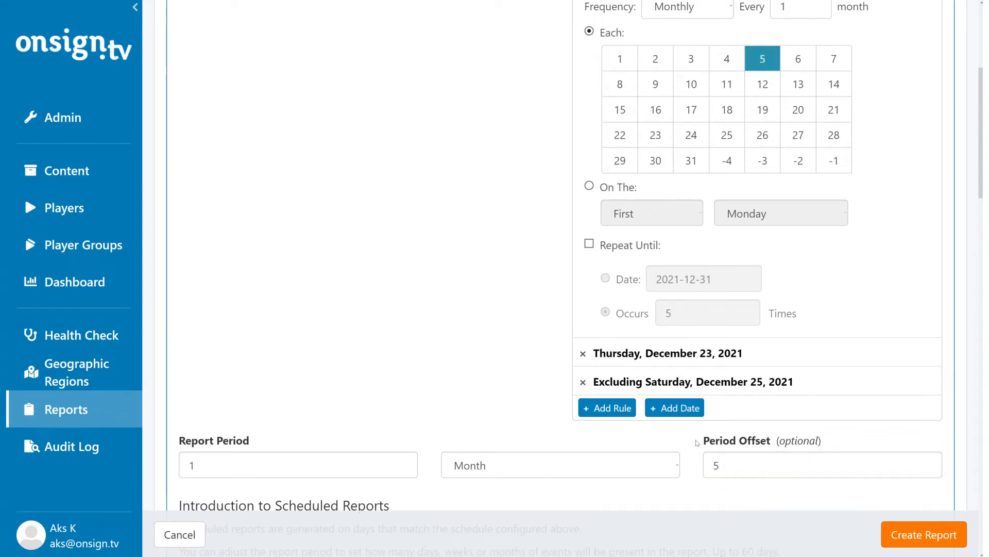
Add Flowers 008.jpg, Flowers 006.jpg, Flowers 003.jpg and Flowers 002.jpg as the content in the report.
{"action": "scroll", "coordinate": [696, 442], "scroll_direction": "down", "scroll_amount": 8}
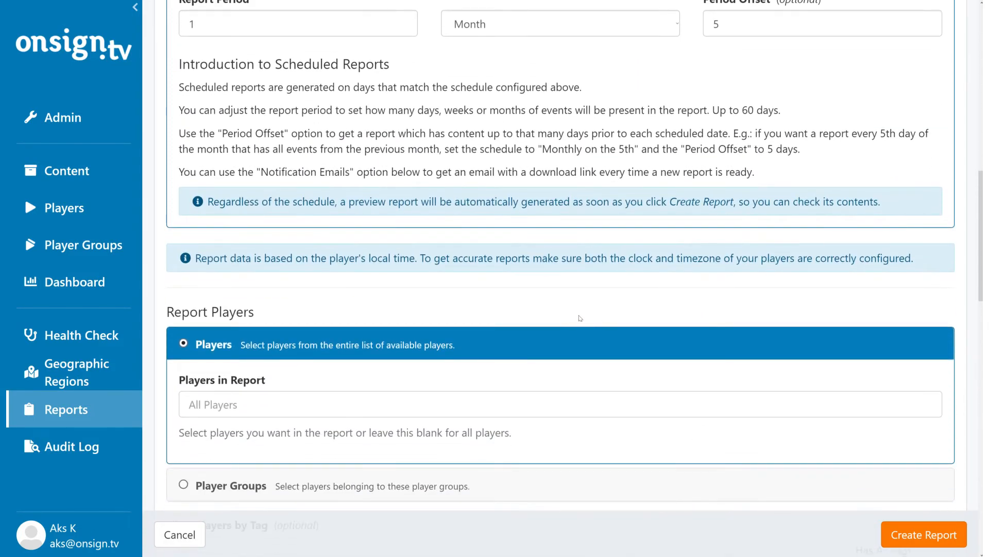
{"action": "middle_click", "coordinate": [570, 299]}
{"action": "scroll", "coordinate": [574, 335], "scroll_direction": "down", "scroll_amount": 1}
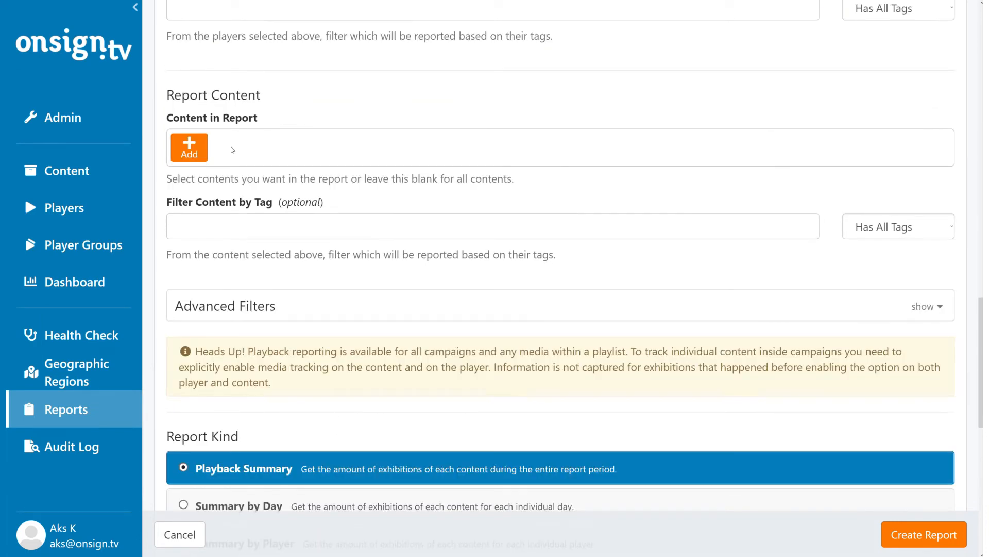
{"action": "left_click", "coordinate": [191, 148]}
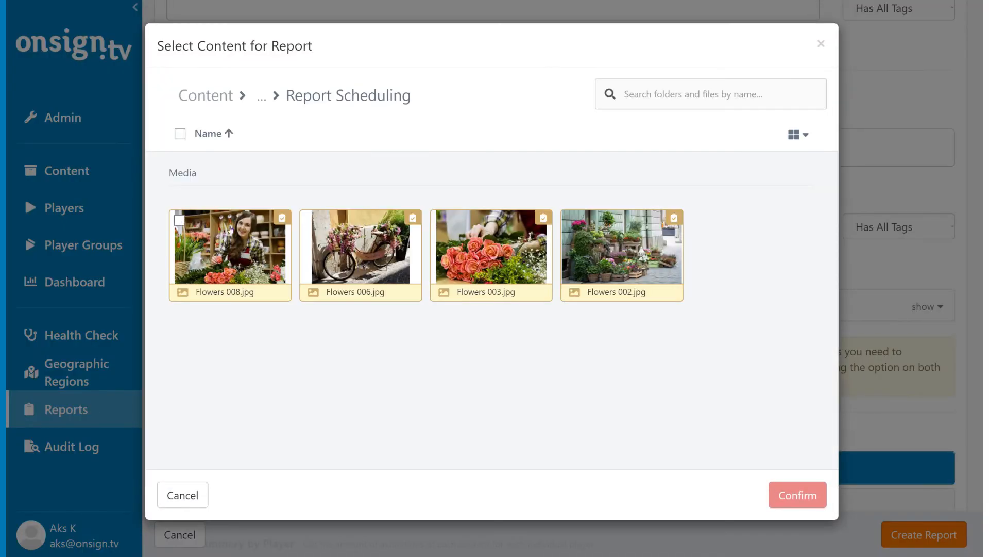
{"action": "left_click", "coordinate": [179, 222]}
{"action": "left_click", "coordinate": [350, 227]}
{"action": "left_click", "coordinate": [441, 221]}
{"action": "left_click", "coordinate": [568, 221]}
{"action": "left_click", "coordinate": [808, 496]}
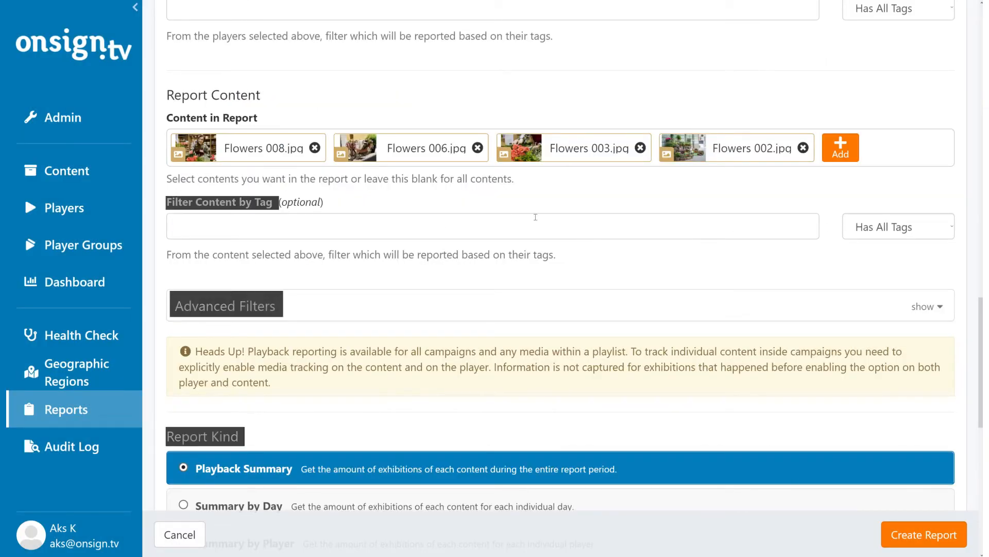
Expand the advanced filters and look over the filter settings and report kinds.
{"action": "left_click", "coordinate": [536, 308]}
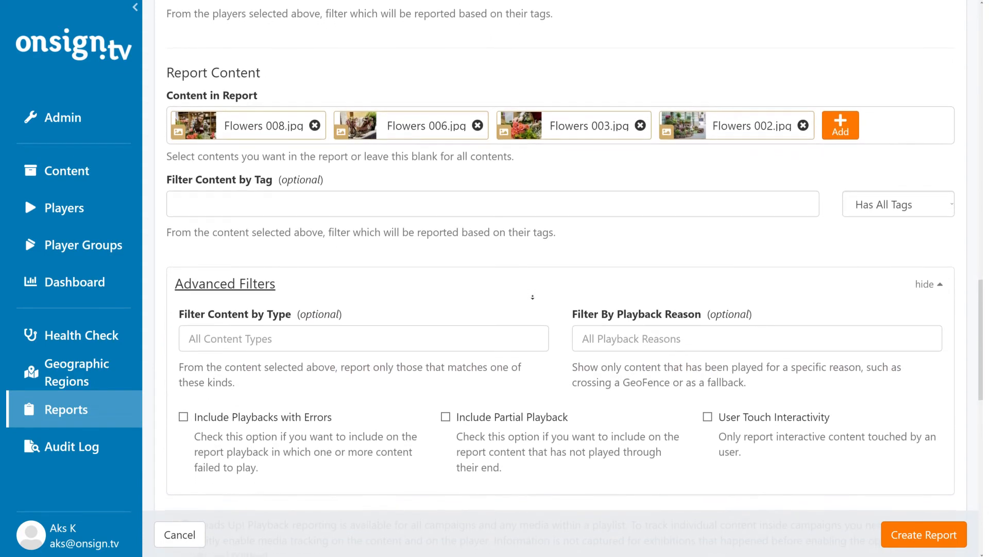
{"action": "scroll", "coordinate": [532, 297], "scroll_direction": "down", "scroll_amount": 2}
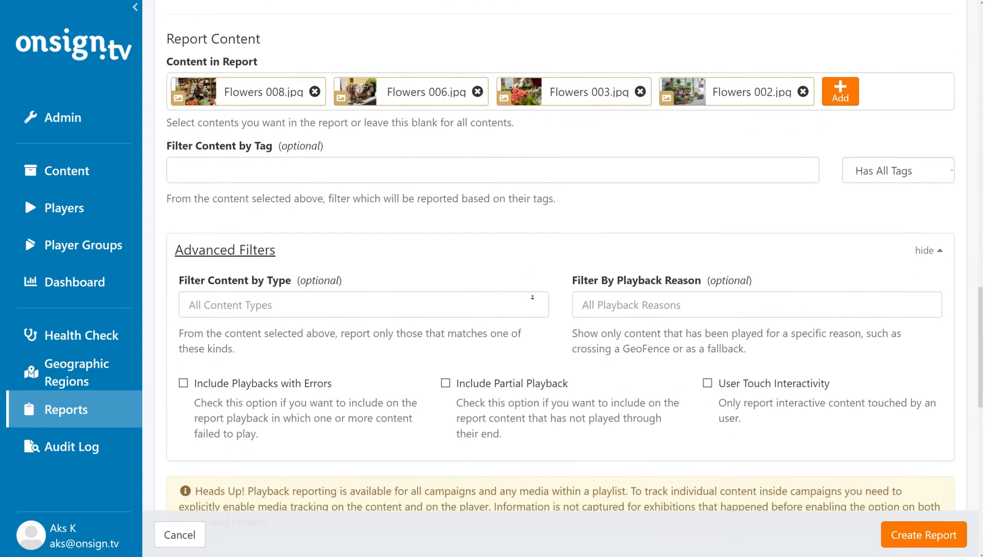
{"action": "scroll", "coordinate": [532, 340], "scroll_direction": "down", "scroll_amount": 7}
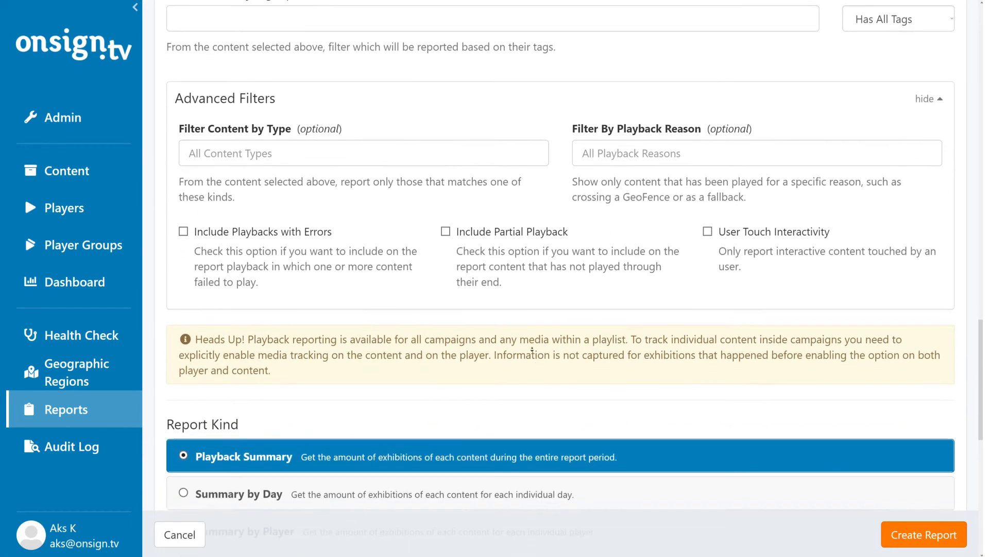
{"action": "scroll", "coordinate": [532, 351], "scroll_direction": "down", "scroll_amount": 3}
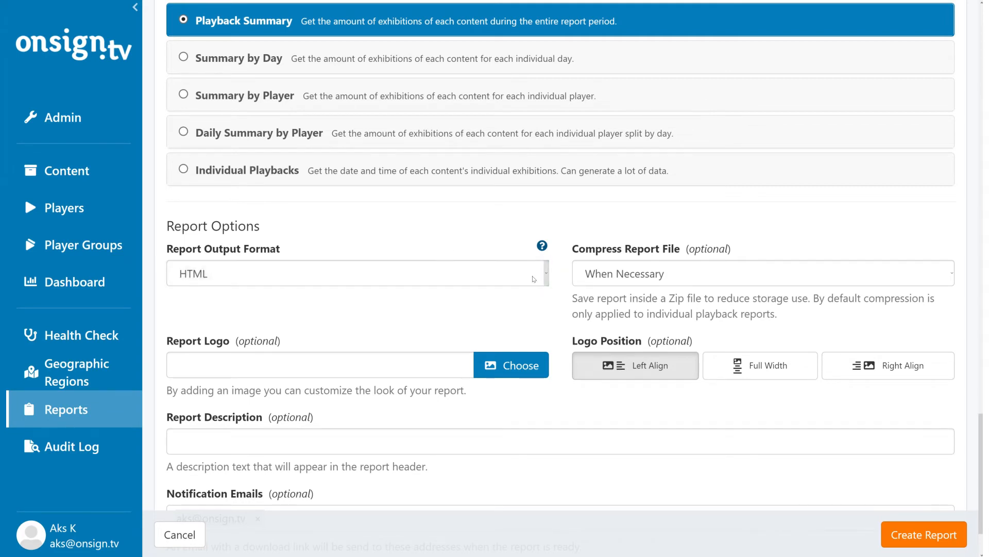
Look through the available report output formats and the file compression choices.
{"action": "left_click", "coordinate": [546, 274]}
{"action": "left_click", "coordinate": [461, 245]}
{"action": "left_click", "coordinate": [726, 278]}
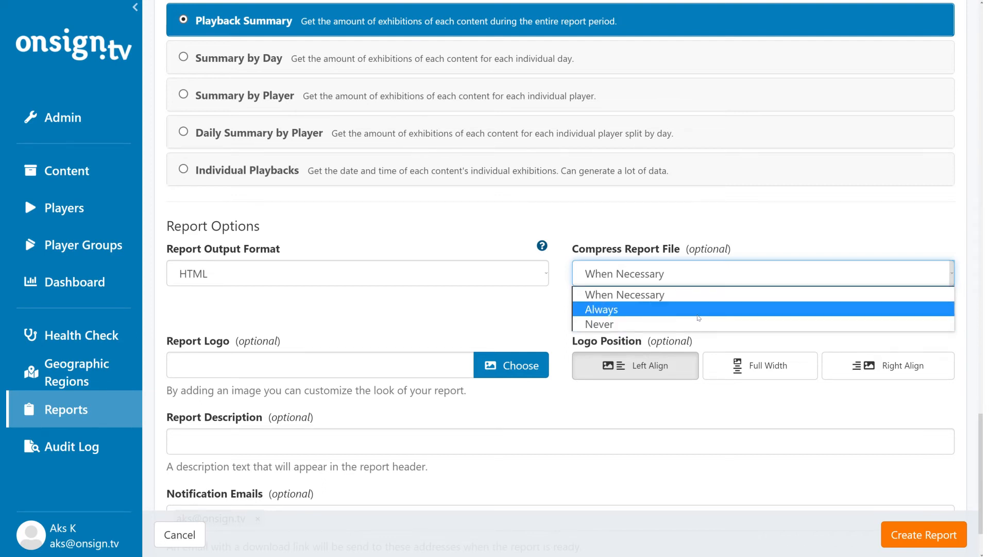
{"action": "left_click", "coordinate": [701, 272]}
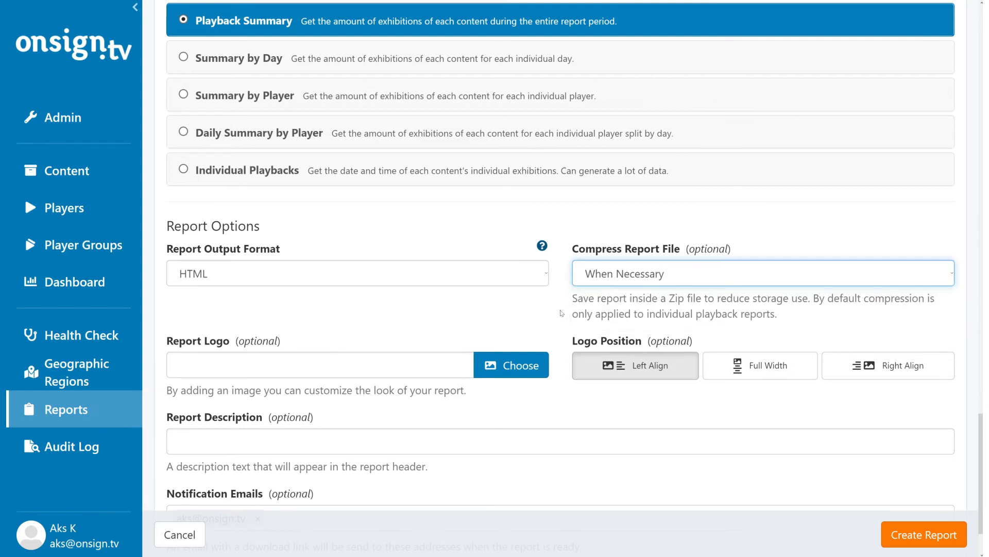
Choose Individual Playbacks as the report kind and set the output format to Excel CSV.
{"action": "left_click", "coordinate": [421, 172]}
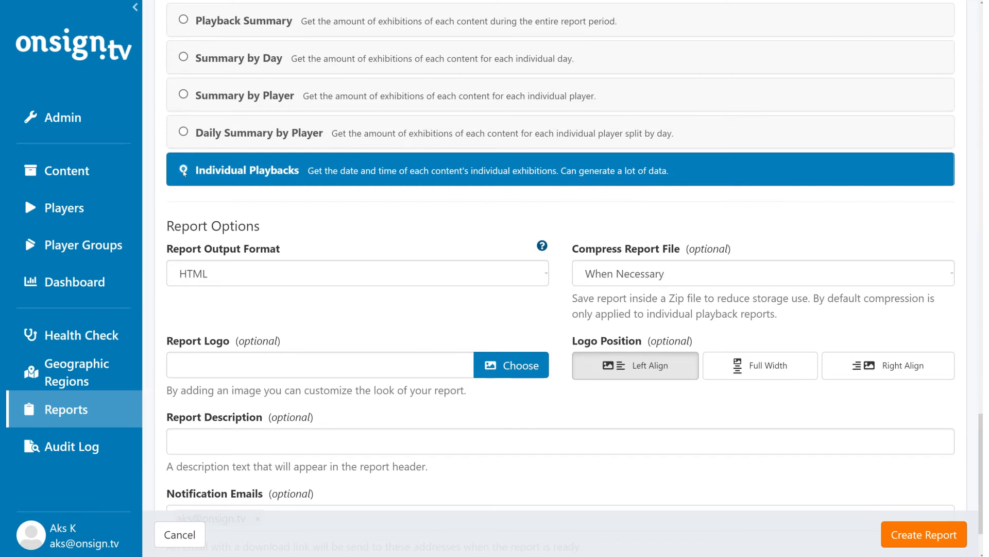
{"action": "left_click", "coordinate": [535, 284]}
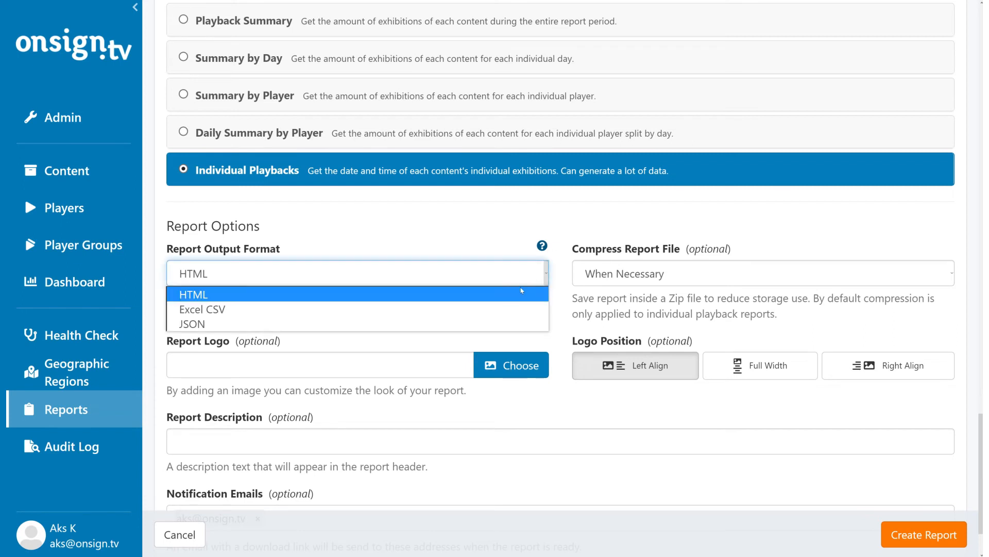
{"action": "left_click", "coordinate": [499, 311]}
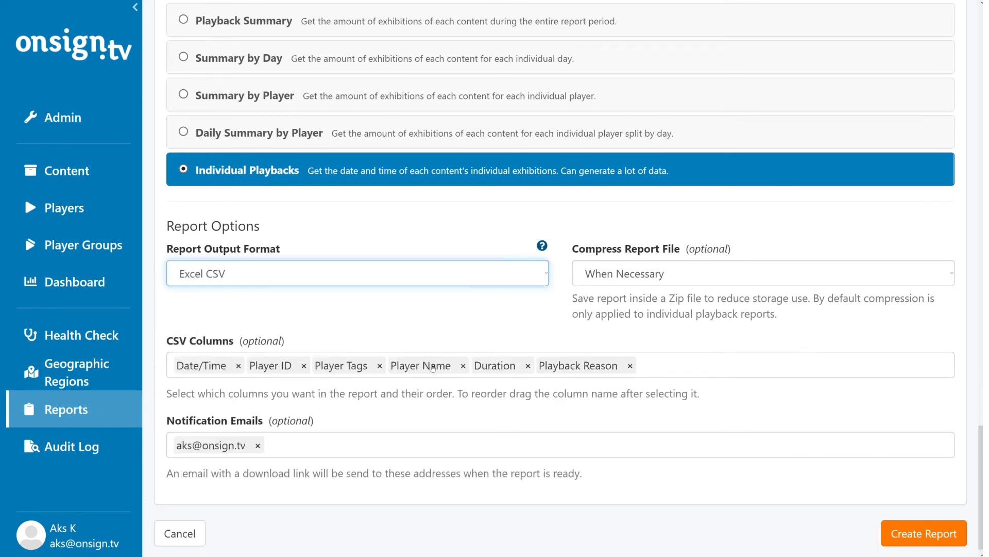
Reorder the CSV columns so that Playback Reason comes directly after Player Tags, ahead of Player Name.
{"action": "left_click", "coordinate": [576, 367]}
{"action": "left_click_drag", "start_coordinate": [576, 367], "coordinate": [412, 369]}
{"action": "left_click", "coordinate": [525, 370]}
{"action": "left_click_drag", "start_coordinate": [526, 370], "coordinate": [605, 368]}
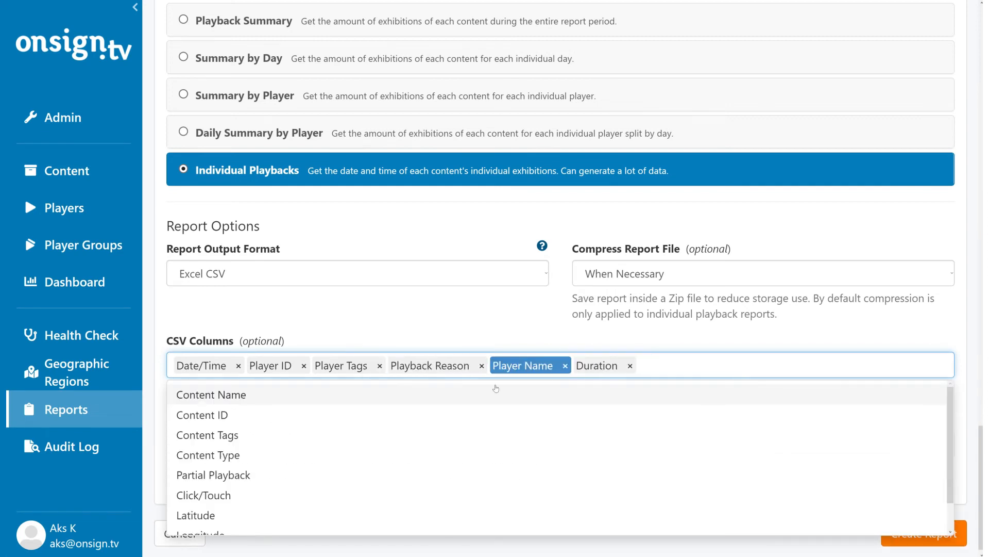
Add Latitude and Longitude to the CSV columns of the report.
{"action": "scroll", "coordinate": [367, 434], "scroll_direction": "down", "scroll_amount": 1}
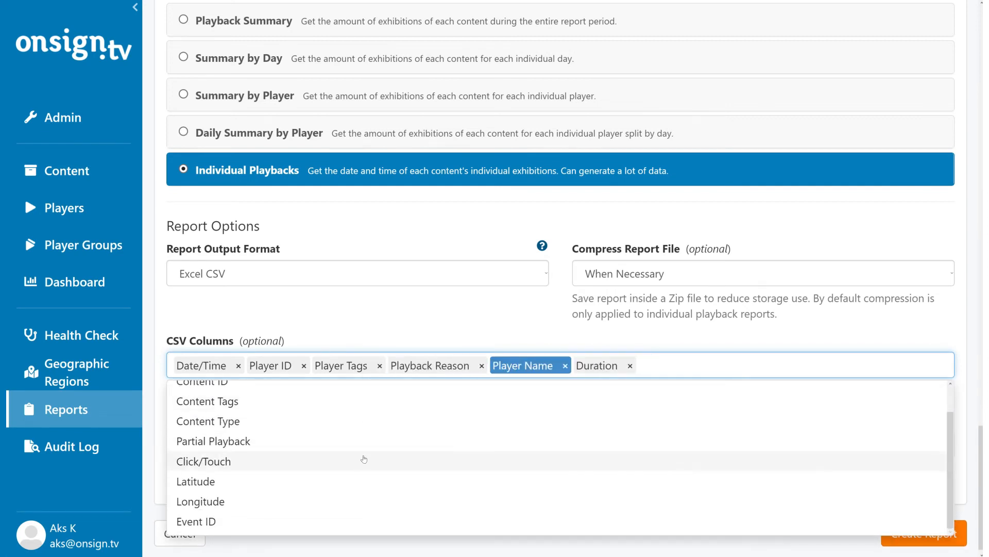
{"action": "left_click", "coordinate": [373, 483]}
{"action": "left_click", "coordinate": [367, 511]}
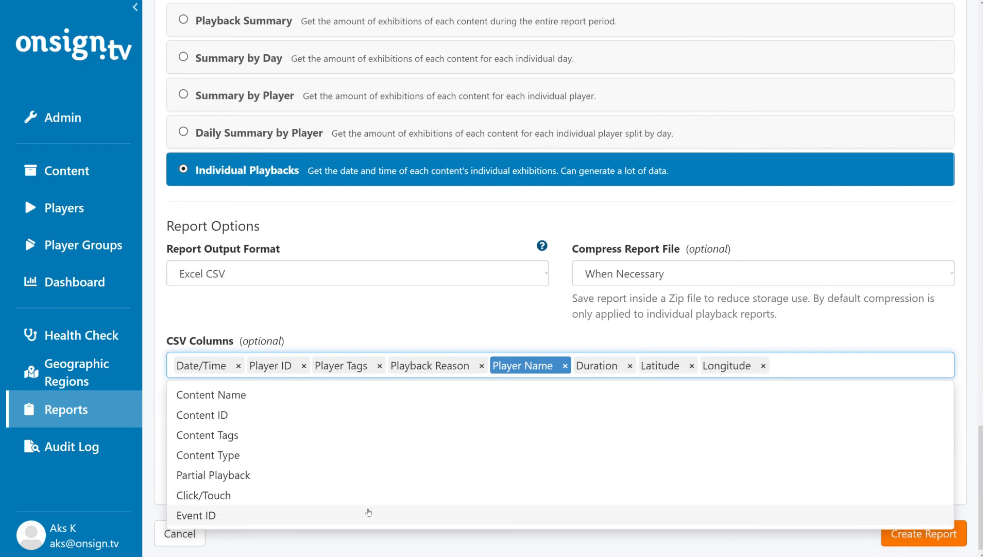
{"action": "left_click", "coordinate": [636, 344]}
{"action": "left_click", "coordinate": [657, 366]}
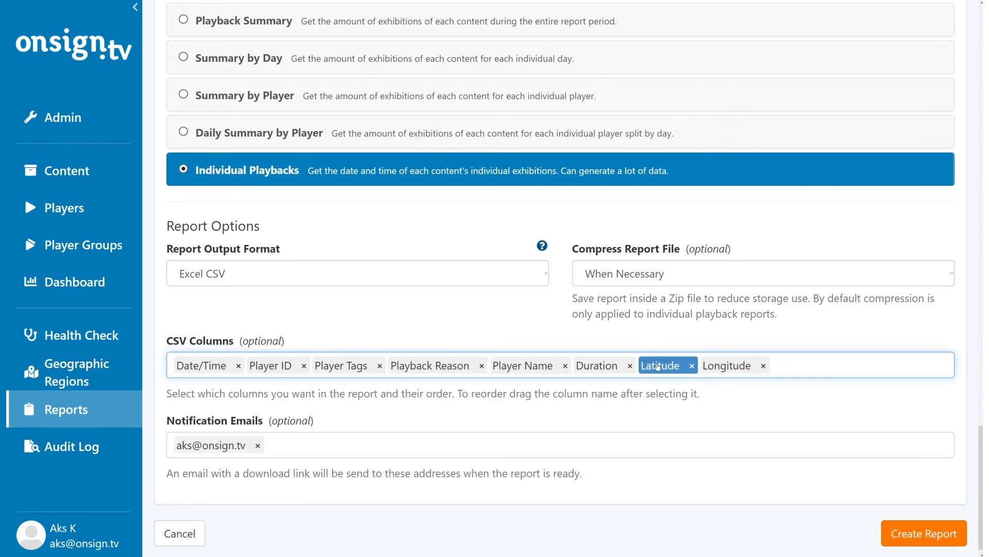
{"action": "left_click", "coordinate": [725, 367]}
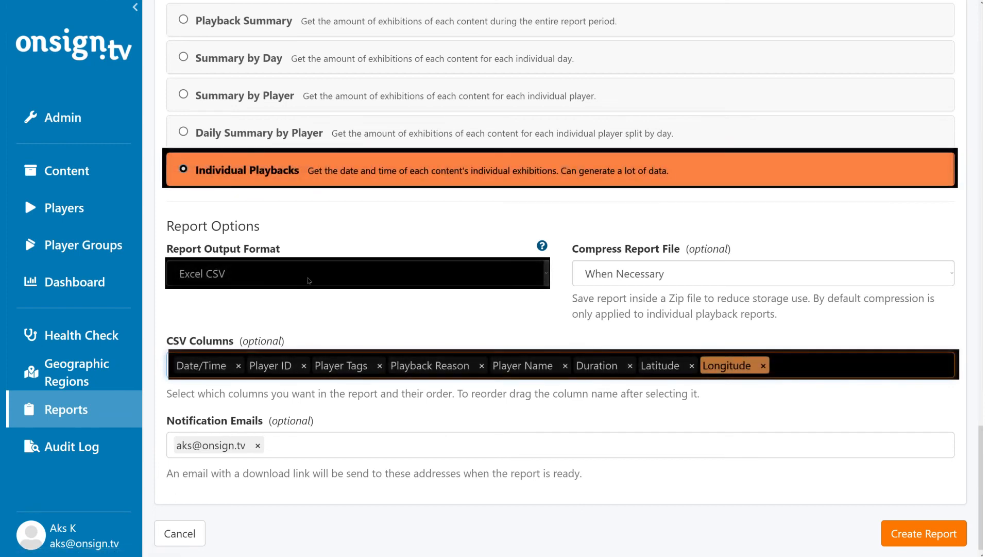
Switch the output format to HTML and use OnSignTV_Logo_PMS_Blue.png as the report logo.
{"action": "left_click", "coordinate": [546, 274]}
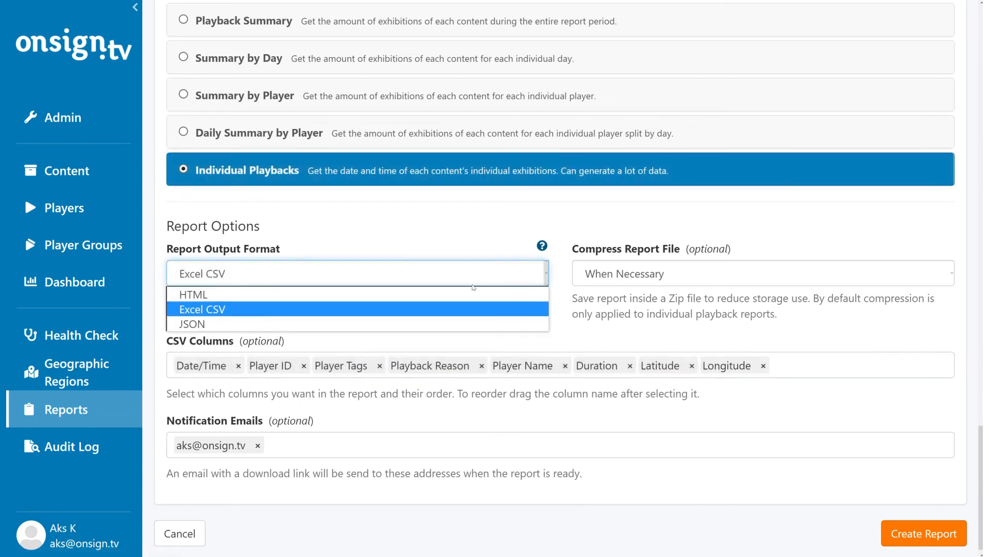
{"action": "left_click", "coordinate": [464, 291]}
{"action": "left_click", "coordinate": [522, 365]}
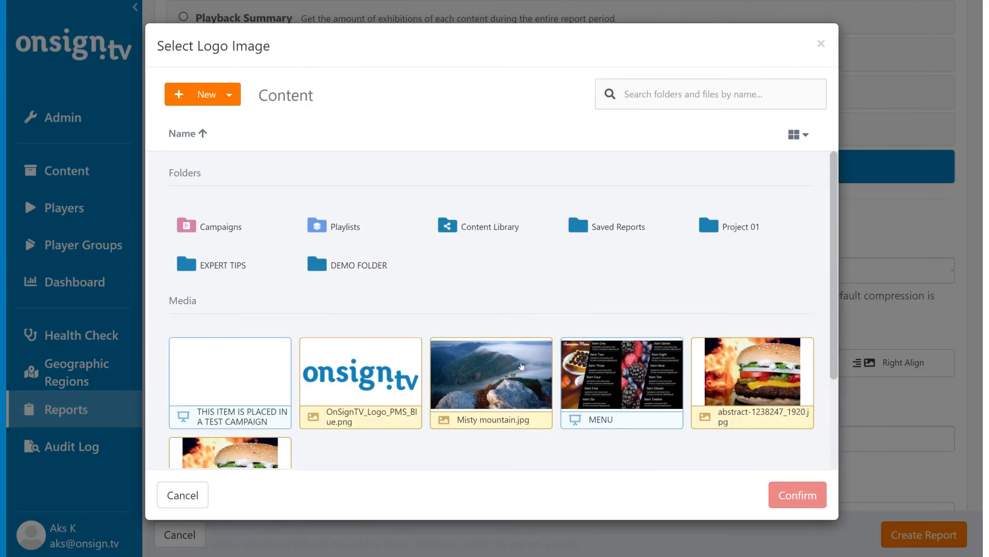
{"action": "double_click", "coordinate": [386, 378]}
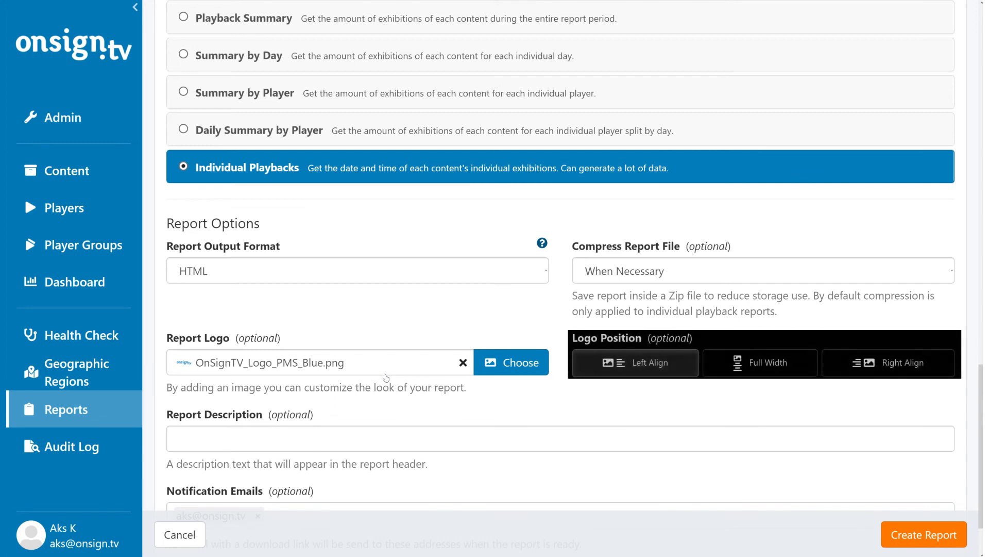
Enter the report description "Contains the amount of exhibitions of each content during the entire report period.", reusing the Playback Summary text.
{"action": "left_click", "coordinate": [371, 440]}
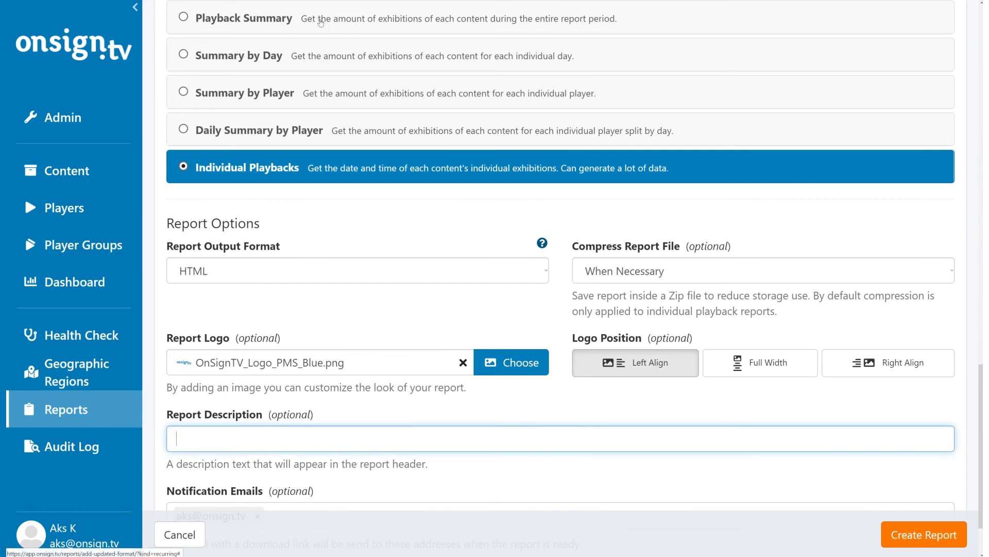
{"action": "left_click_drag", "start_coordinate": [318, 18], "coordinate": [620, 29]}
{"action": "key", "text": "ctrl+c"}
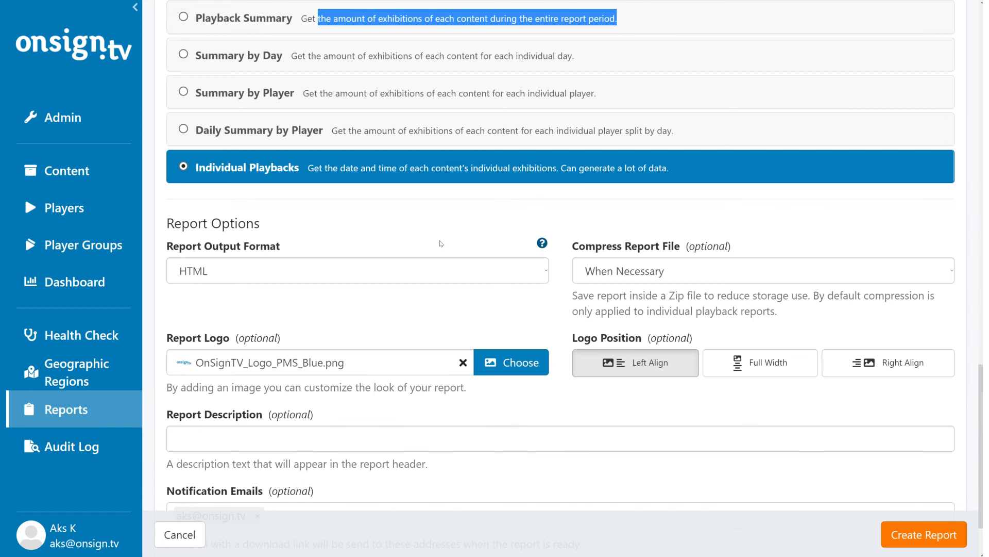
{"action": "left_click", "coordinate": [284, 439]}
{"action": "type", "text": "Contains"}
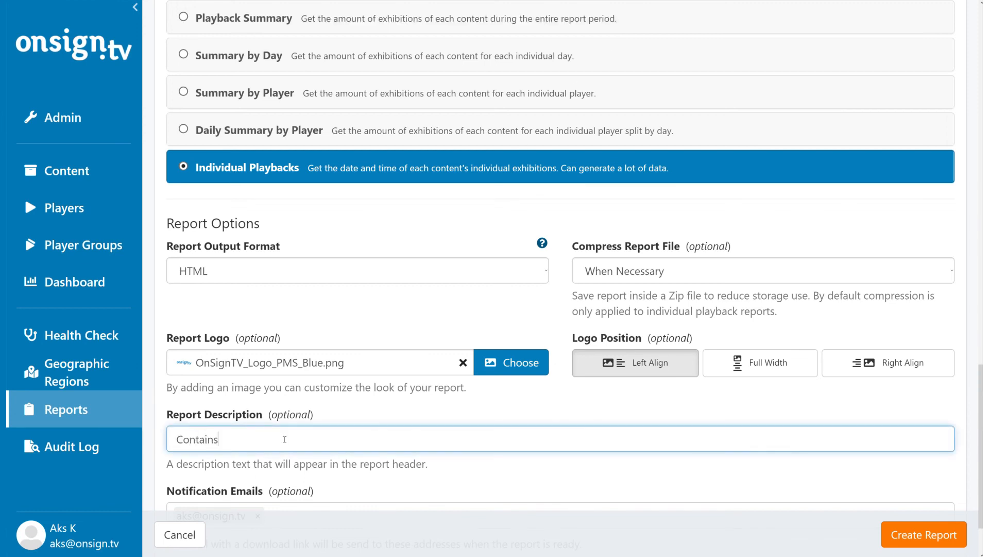
{"action": "key", "text": "ctrl+v"}
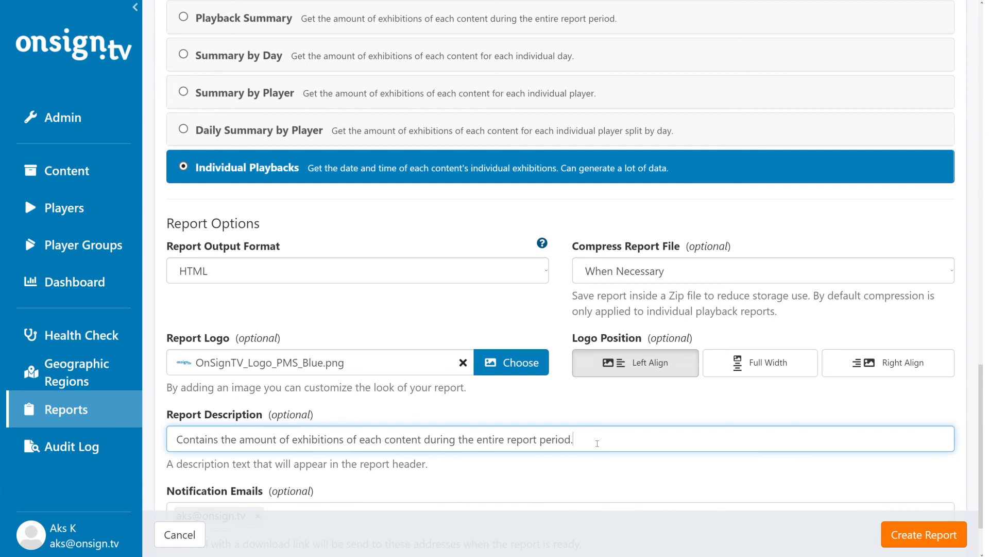
Clear the report description.
{"action": "key", "text": "ctrl+a"}
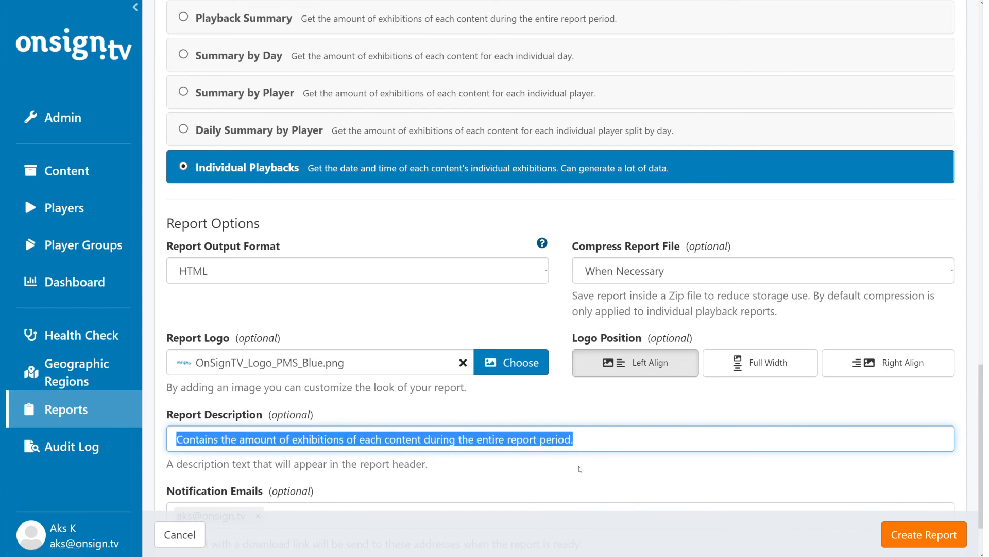
{"action": "key", "text": "BackSpace"}
{"action": "scroll", "coordinate": [645, 439], "scroll_direction": "down", "scroll_amount": 2}
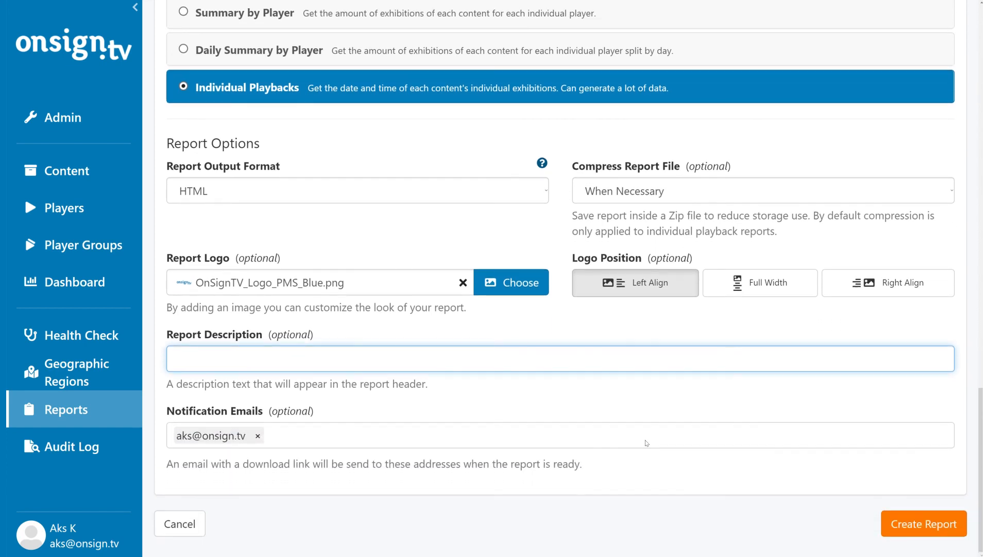